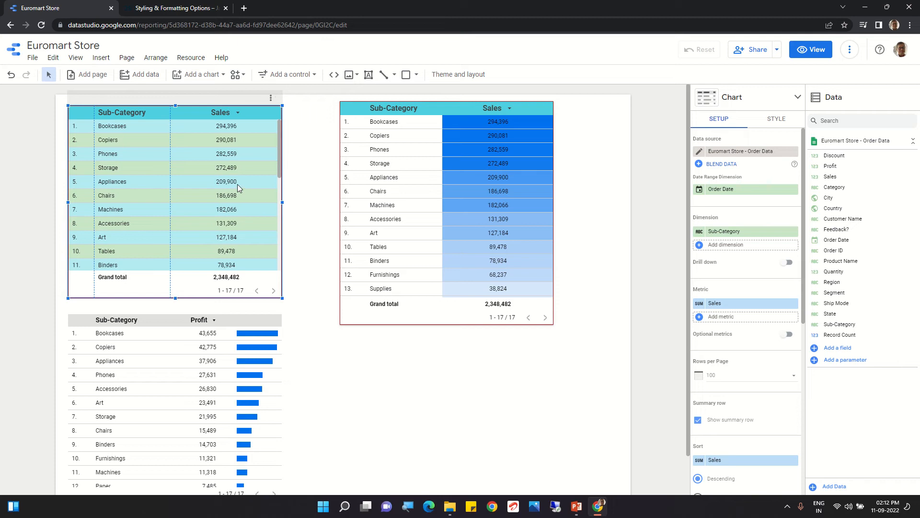
Step: Delete all three existing tables from the report page
key("ctrl+a")
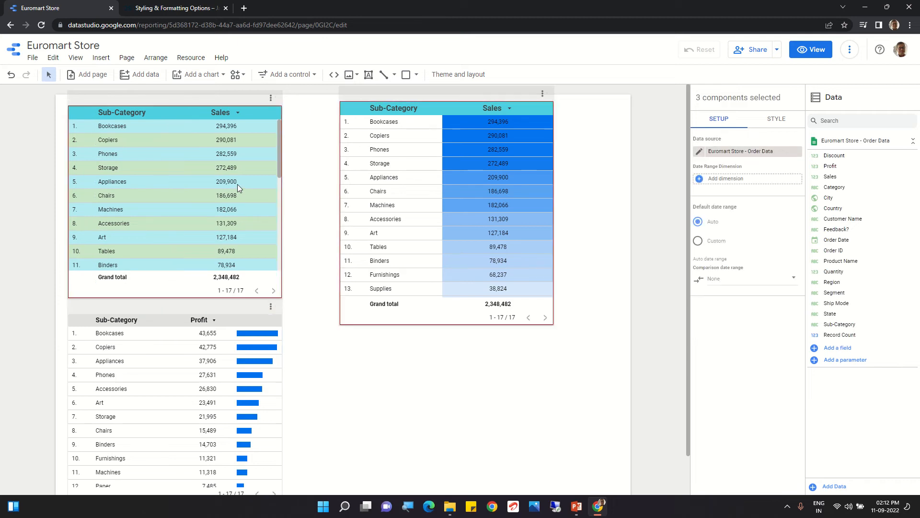
key("Delete")
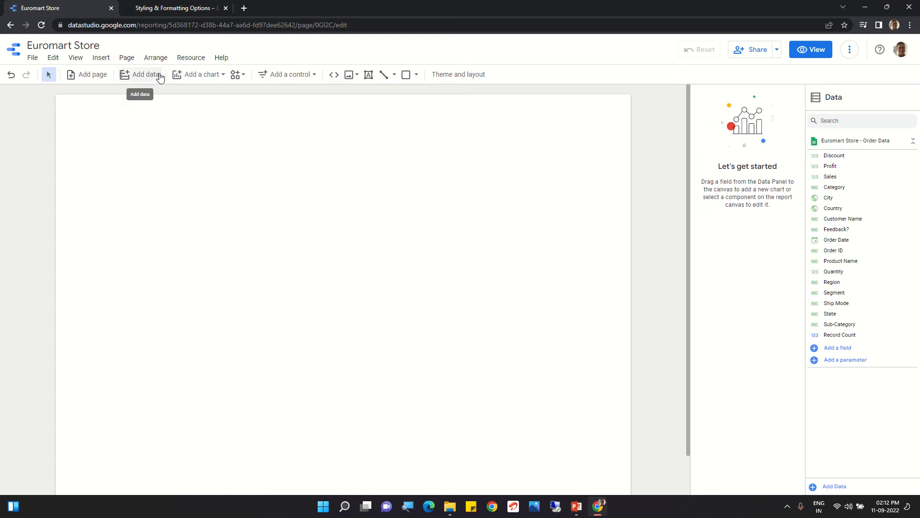
Step: Insert a plain table chart in the upper part of the page and enlarge it in width and height
left_click(198, 79)
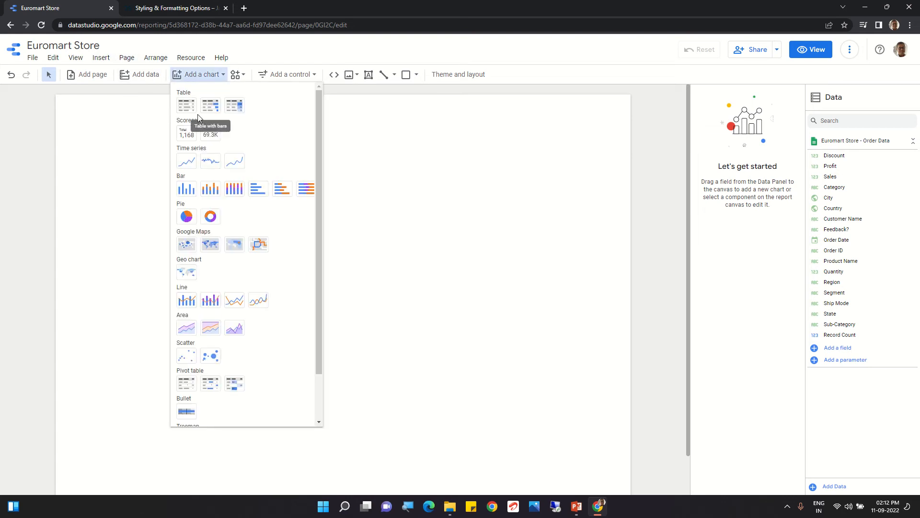
left_click(184, 103)
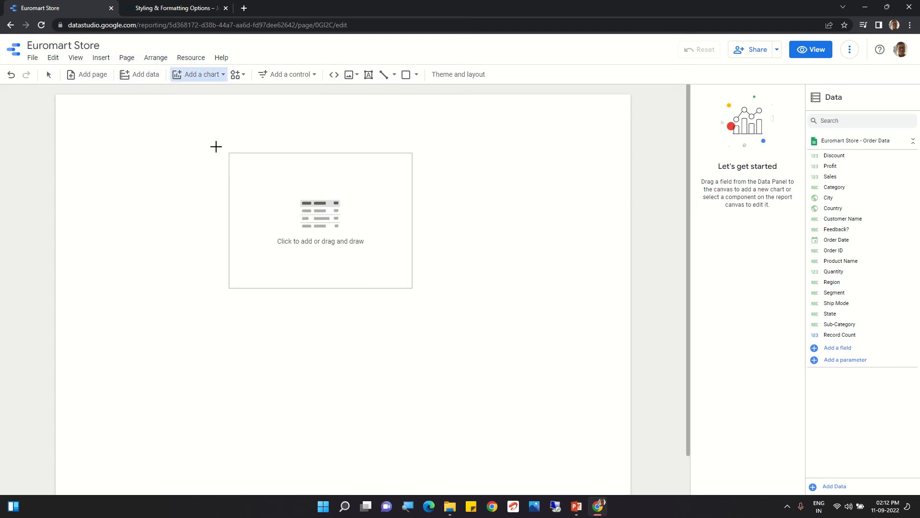
left_click(214, 146)
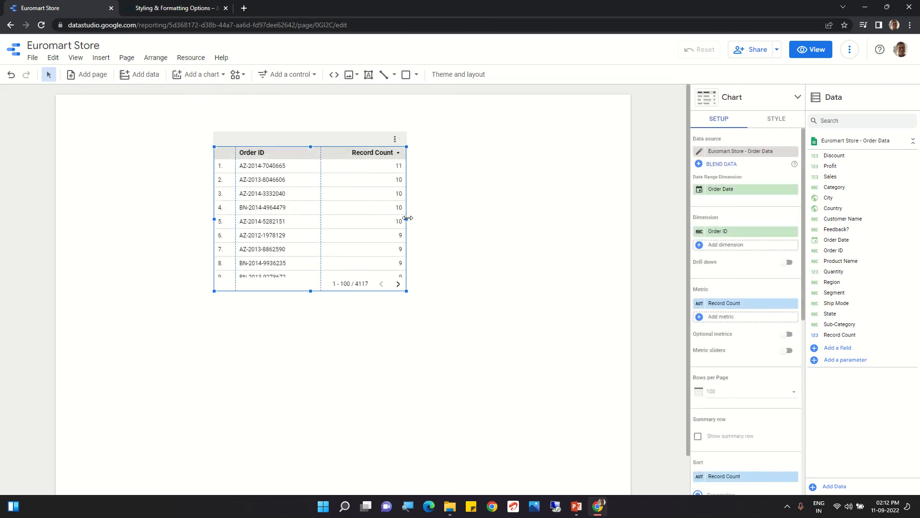
left_click_drag(407, 217, 464, 214)
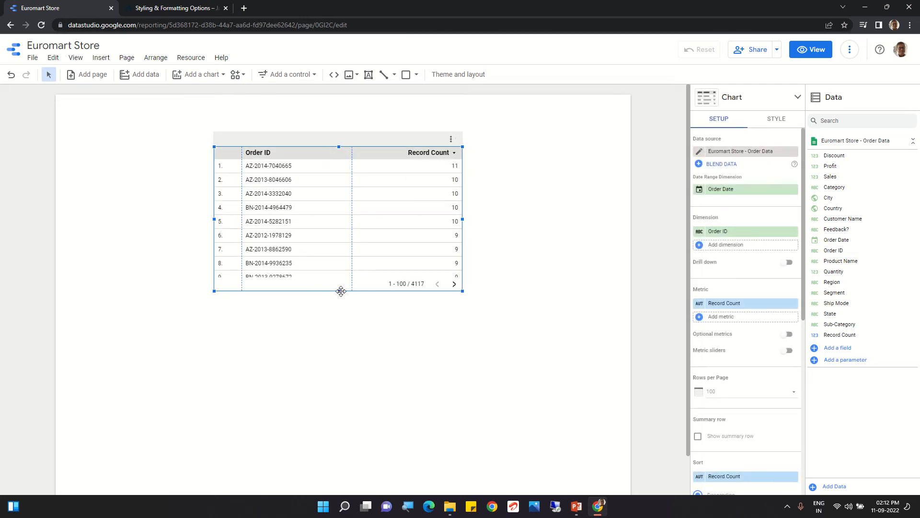
left_click_drag(338, 292, 341, 333)
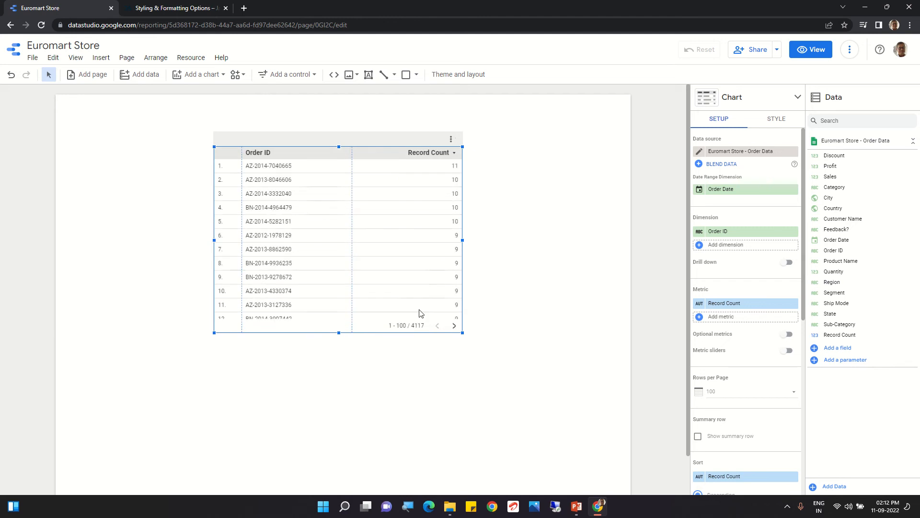
left_click(728, 191)
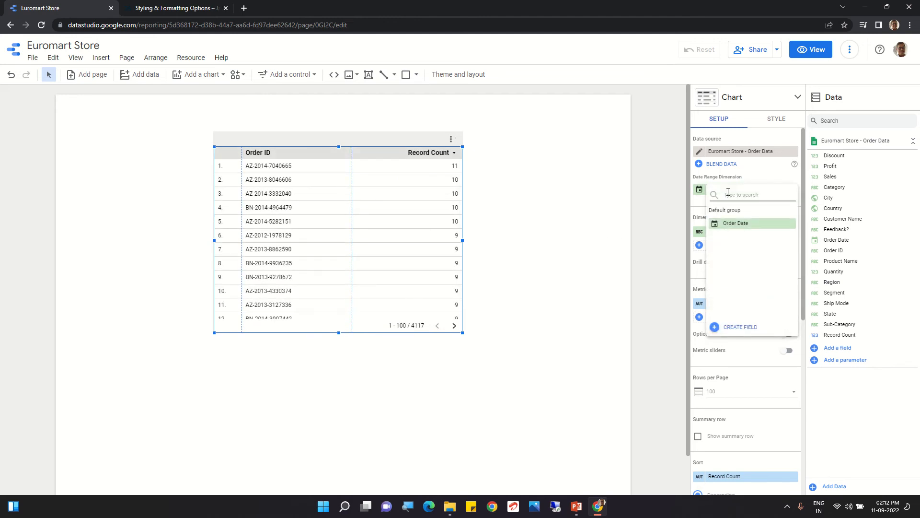
type("se")
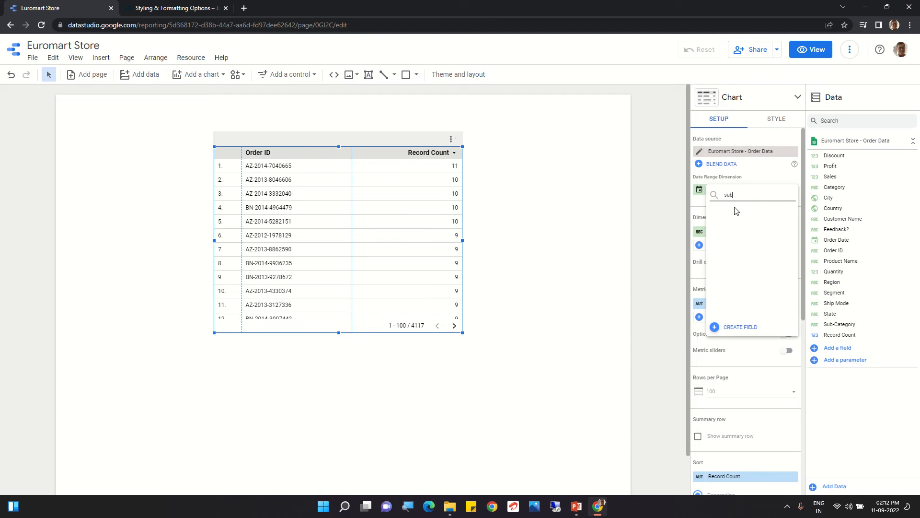
left_click(645, 221)
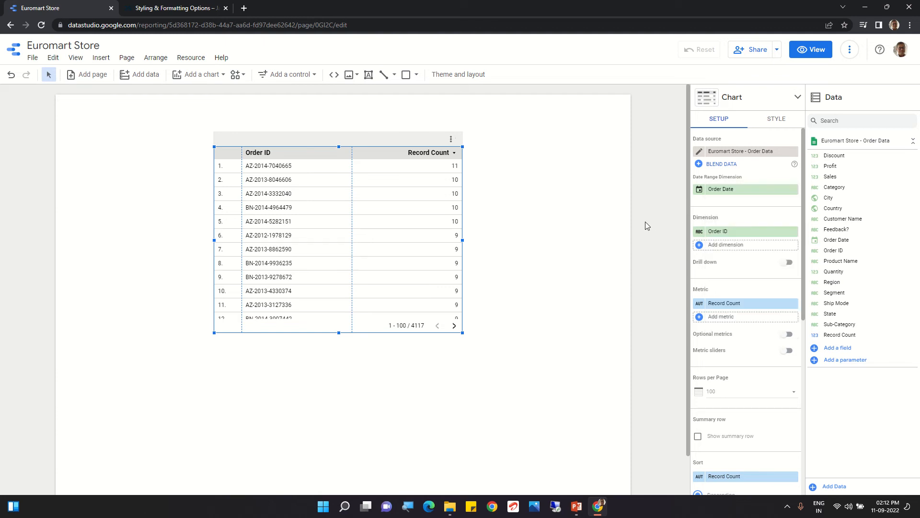
Step: Replace the table's dimension with Sub-Category and its metric with Sales
left_click(720, 232)
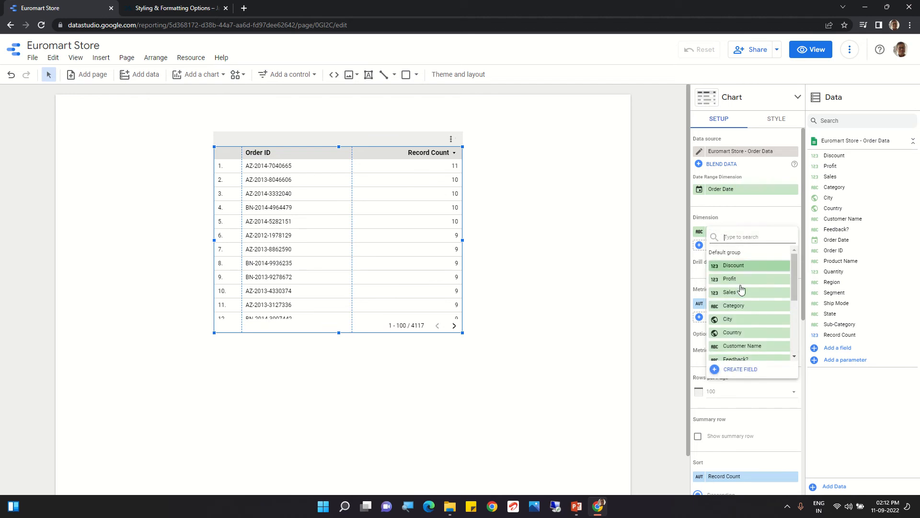
type("sub")
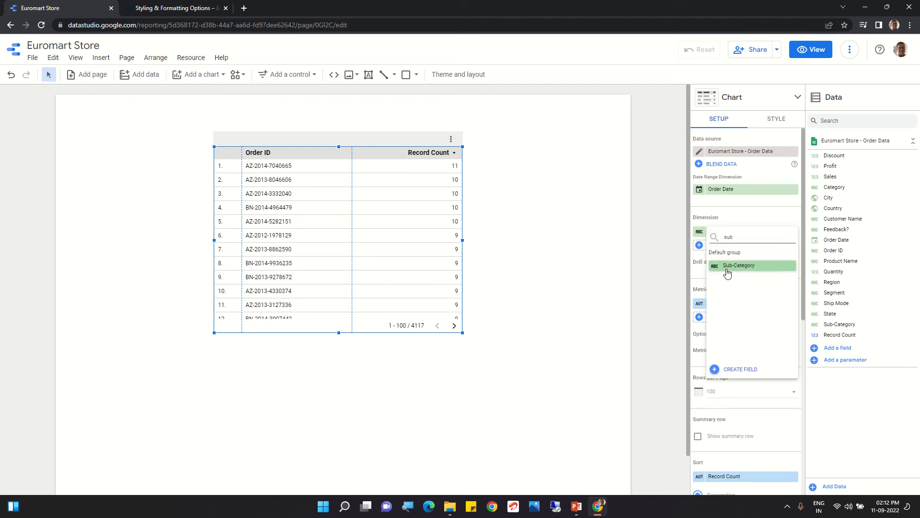
left_click(728, 271)
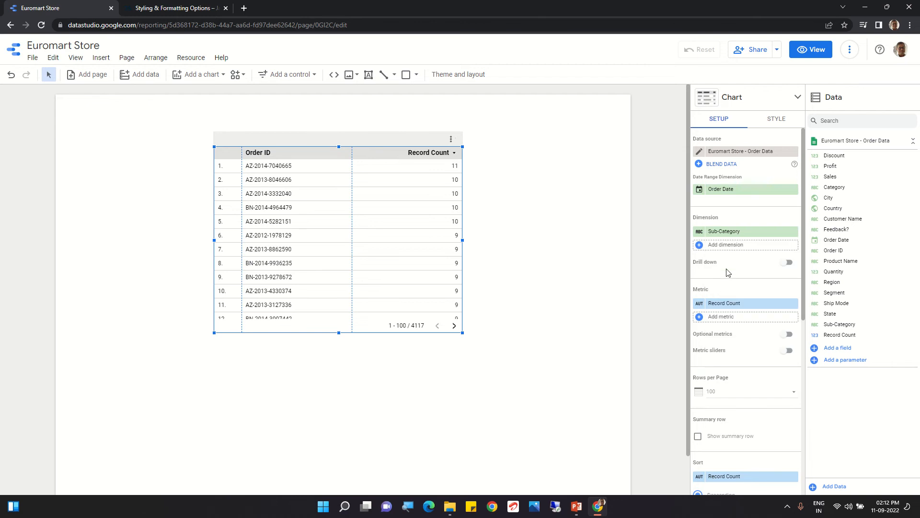
left_click(722, 303)
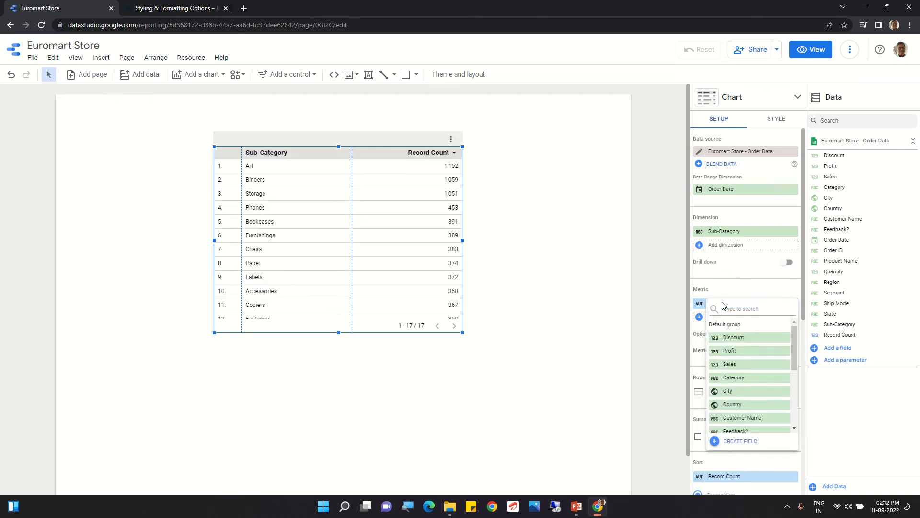
left_click(731, 365)
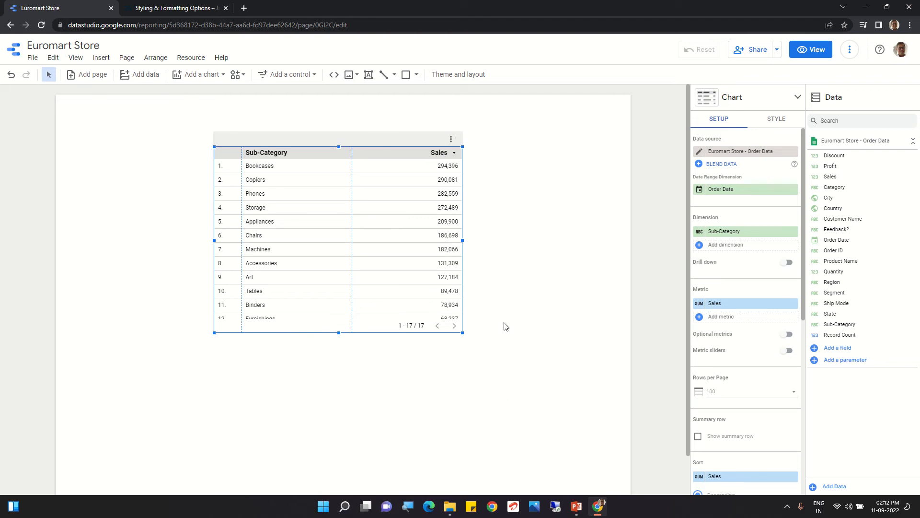
Step: Examine the name and data type options available for the table's Sub-Category dimension
left_click(700, 233)
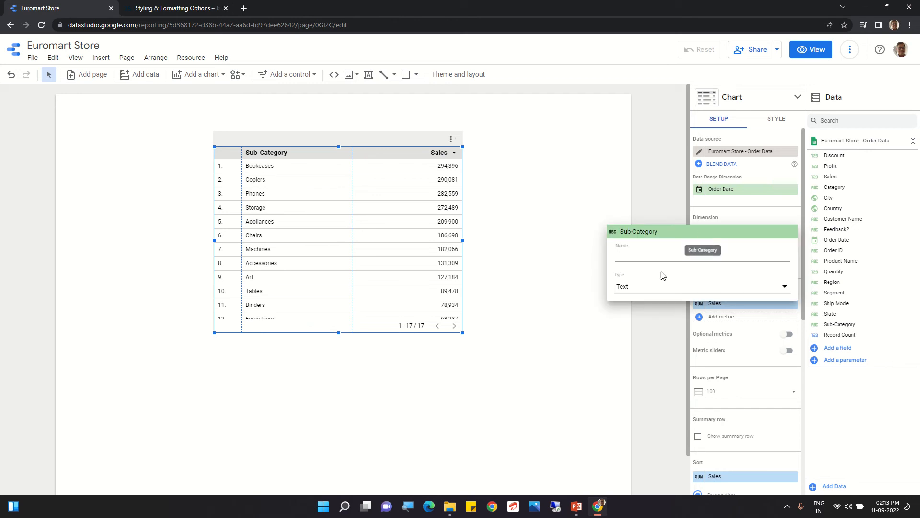
left_click(643, 288)
mouse_move(629, 293)
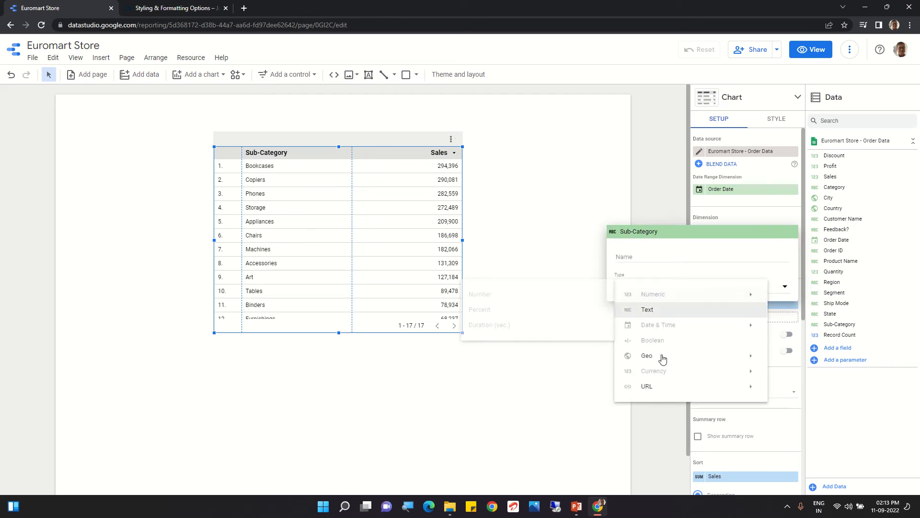
mouse_move(662, 355)
left_click(581, 178)
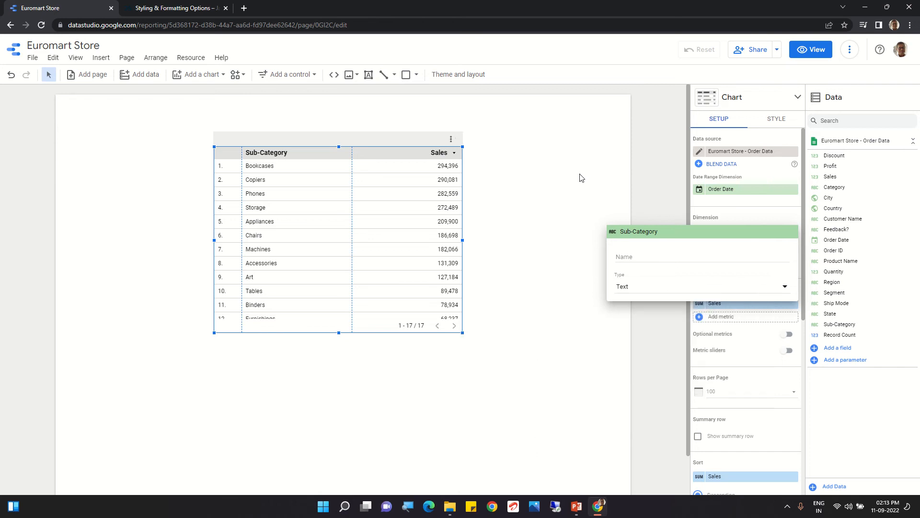
left_click(594, 189)
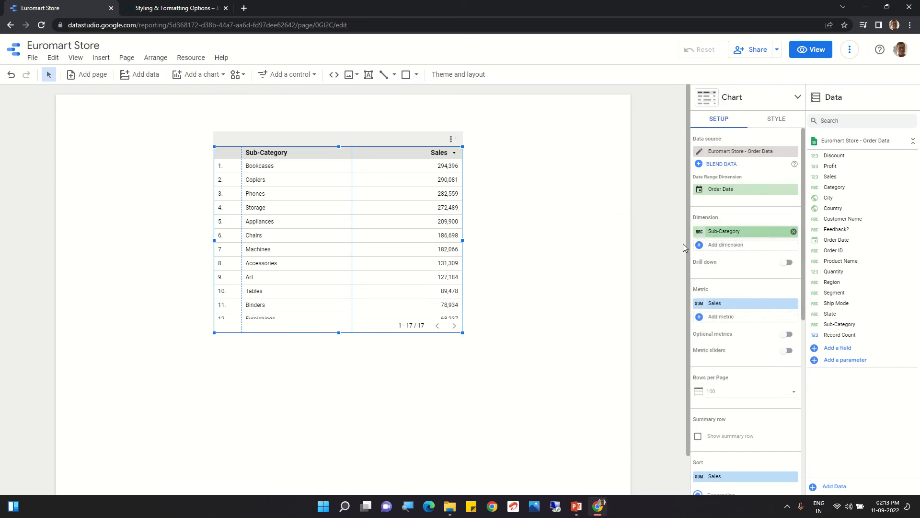
left_click(630, 239)
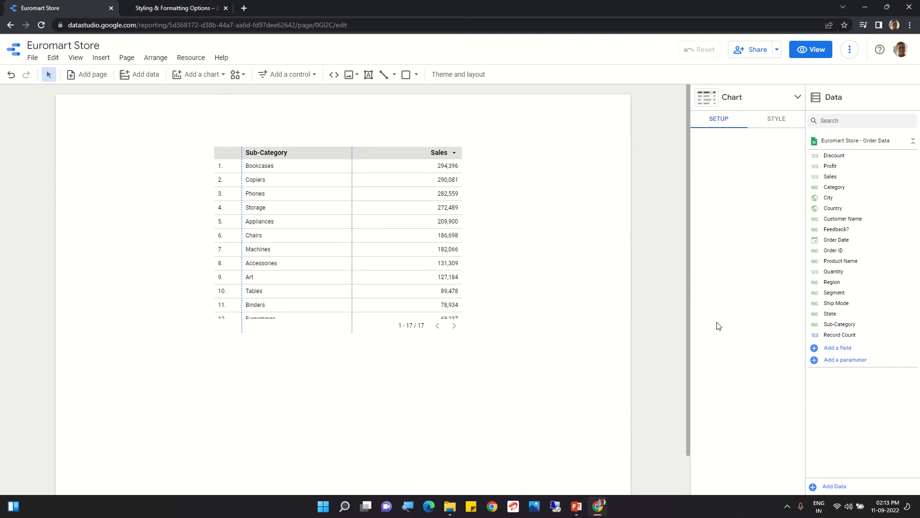
Step: Rename the table's Sales metric as "Total Sales"
left_click(433, 217)
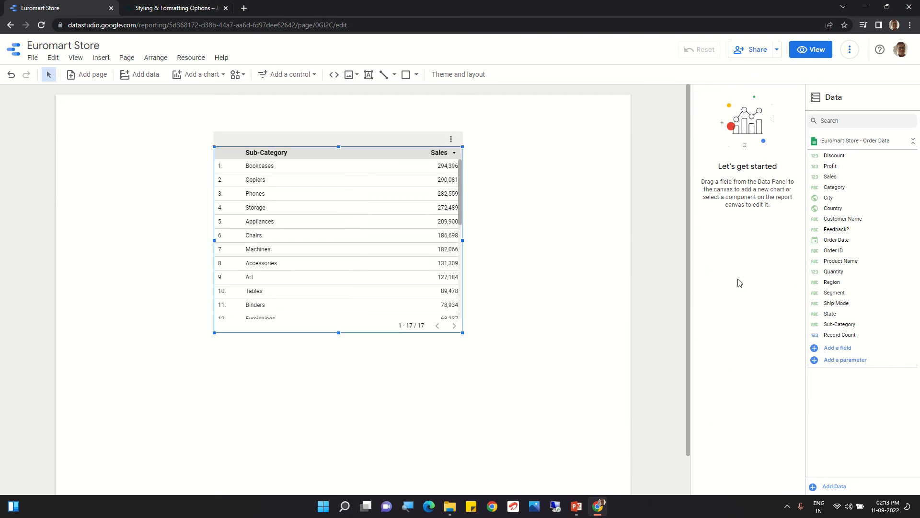
left_click(409, 246)
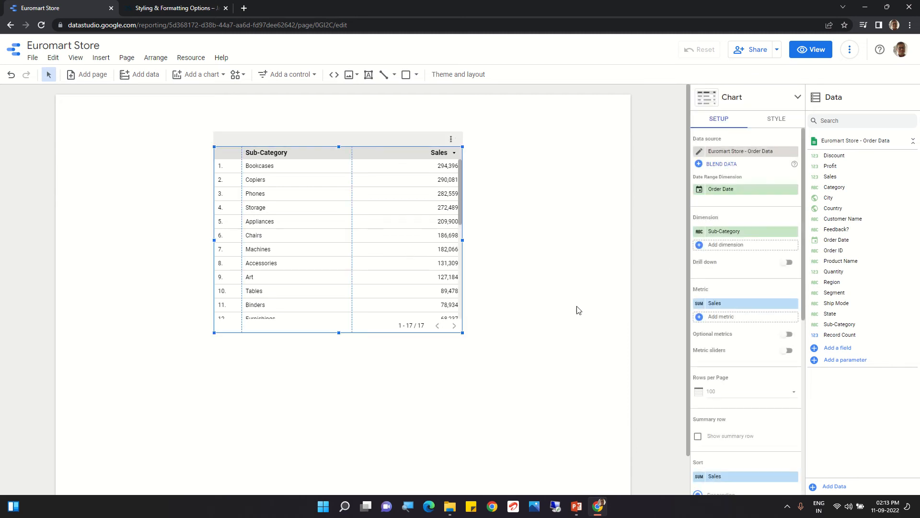
mouse_move(700, 305)
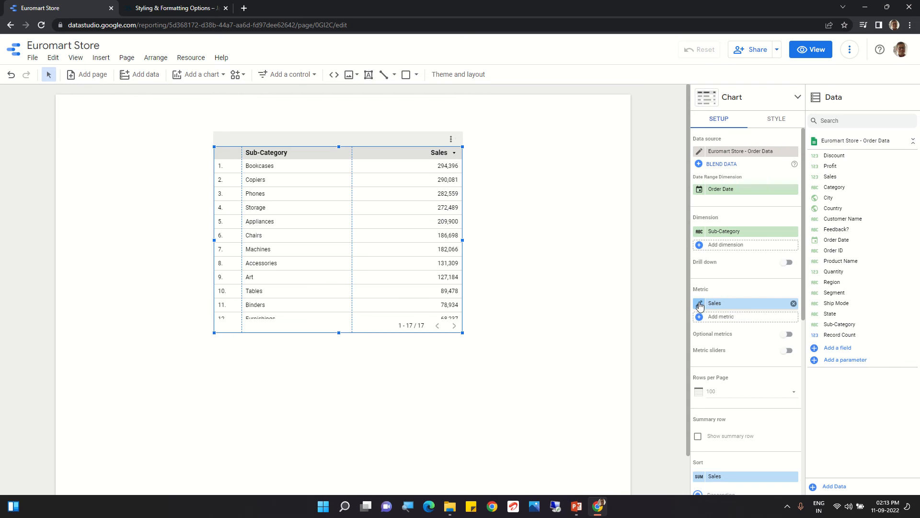
left_click(700, 306)
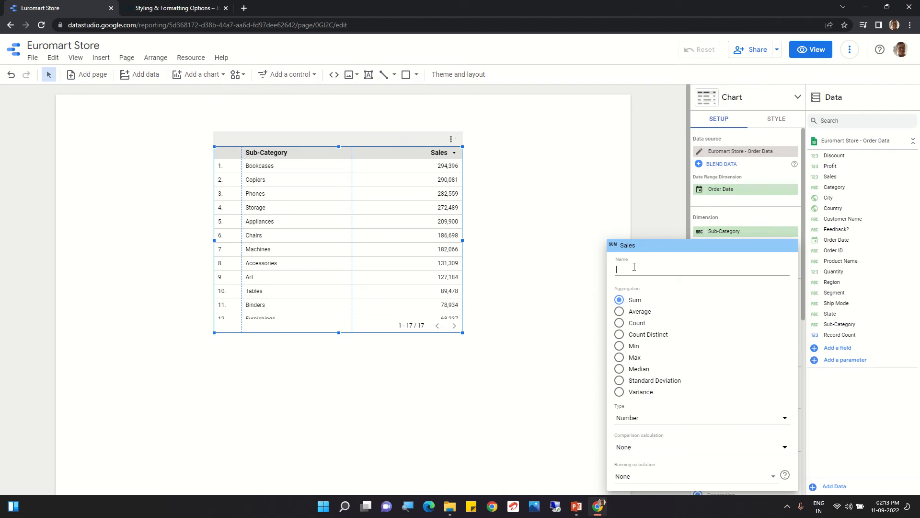
type("Total")
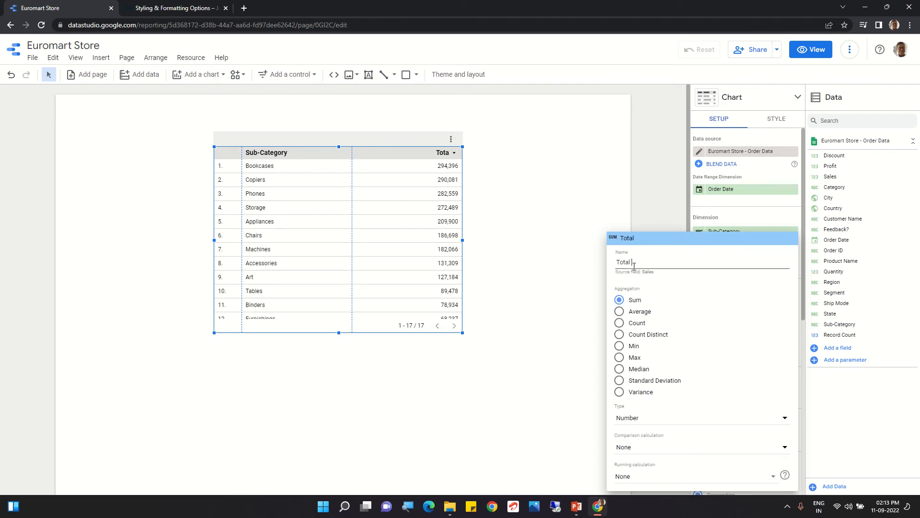
type(" Sales")
left_click(531, 333)
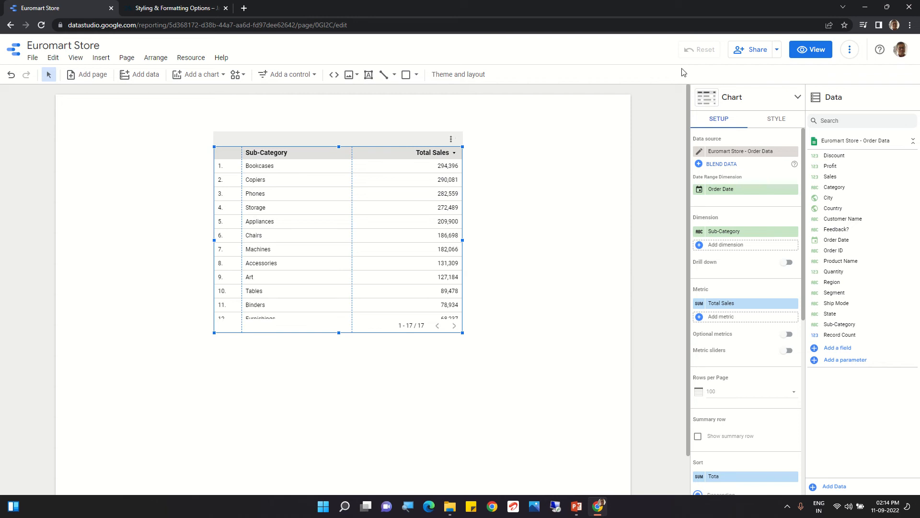
Step: Preview the report in view mode, return to edit mode and look through the table's rows
left_click(818, 50)
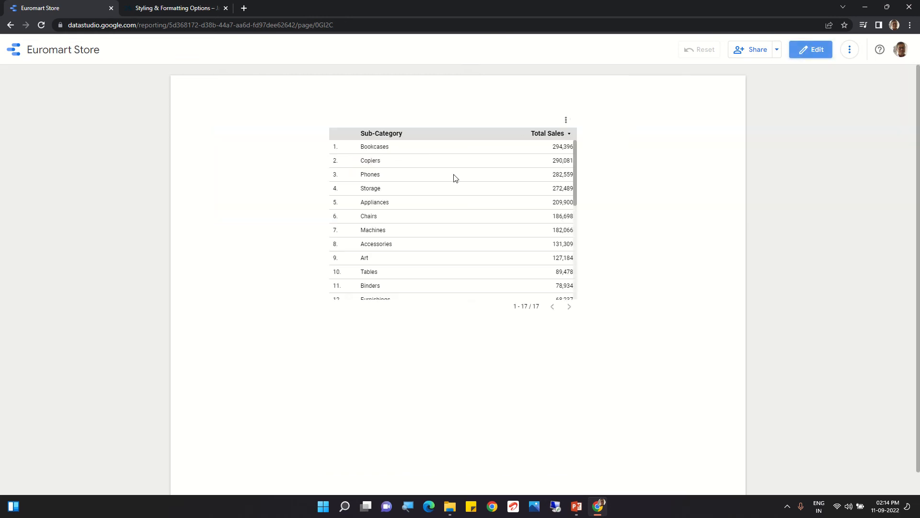
double_click(569, 308)
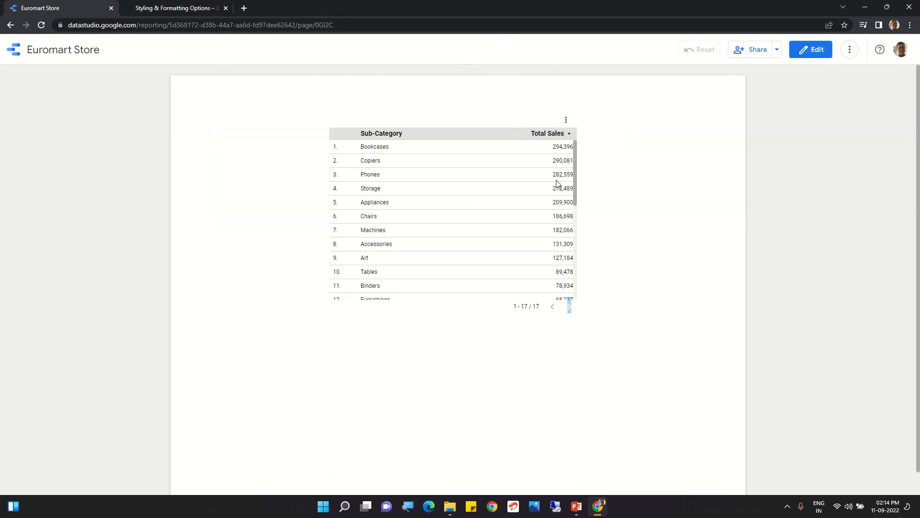
left_click(810, 50)
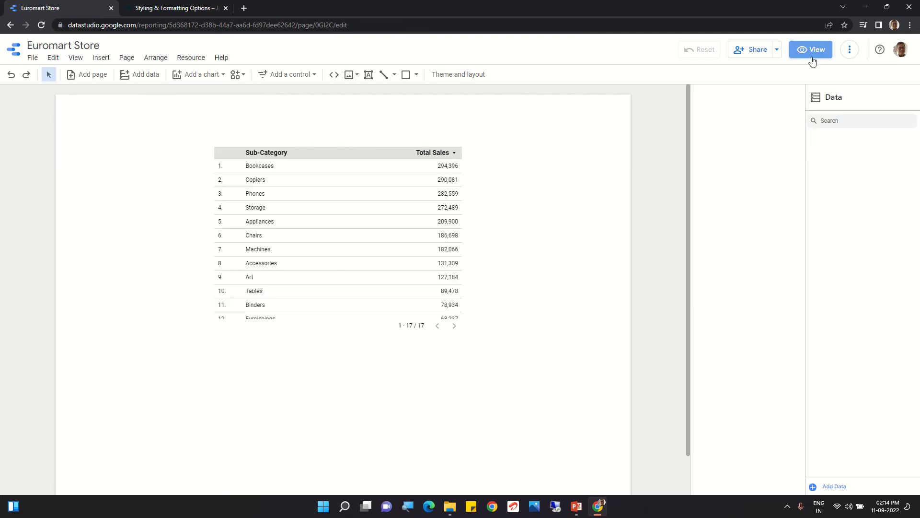
scroll(371, 243, "down", 5)
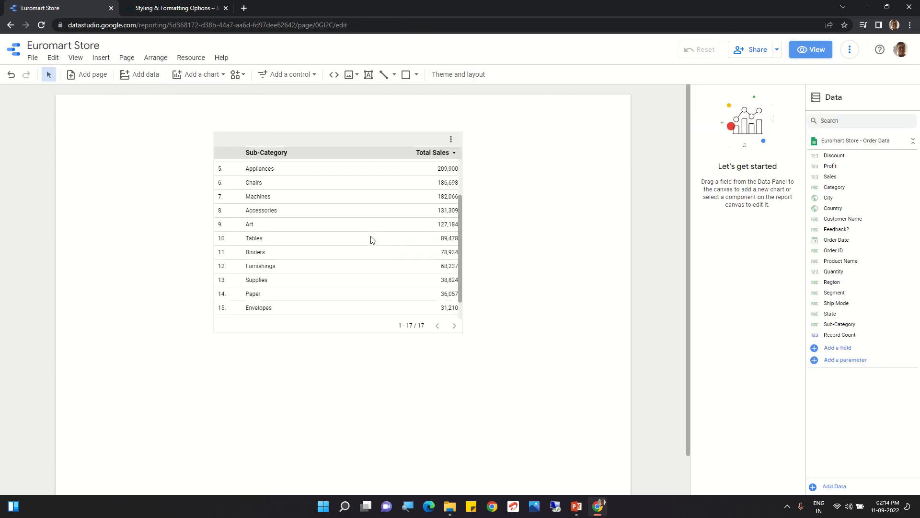
scroll(373, 240, "up", 4)
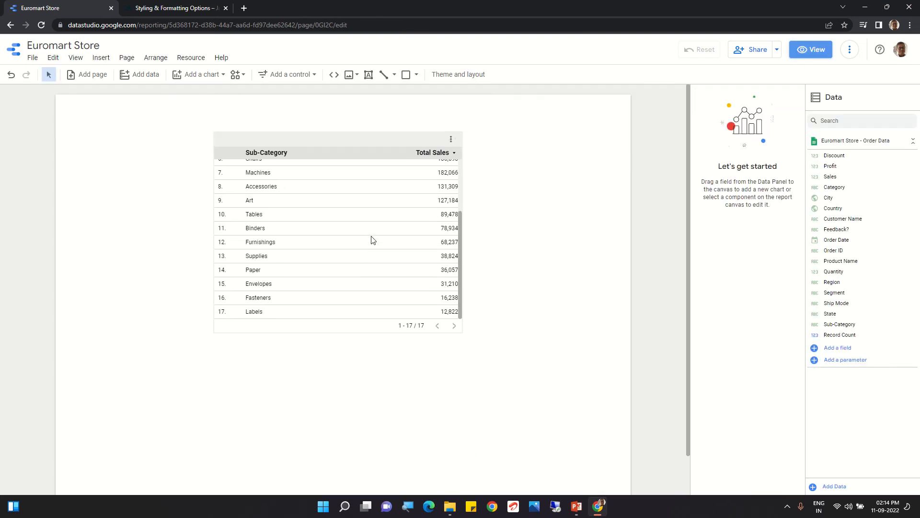
scroll(374, 240, "down", 3)
scroll(325, 281, "up", 3)
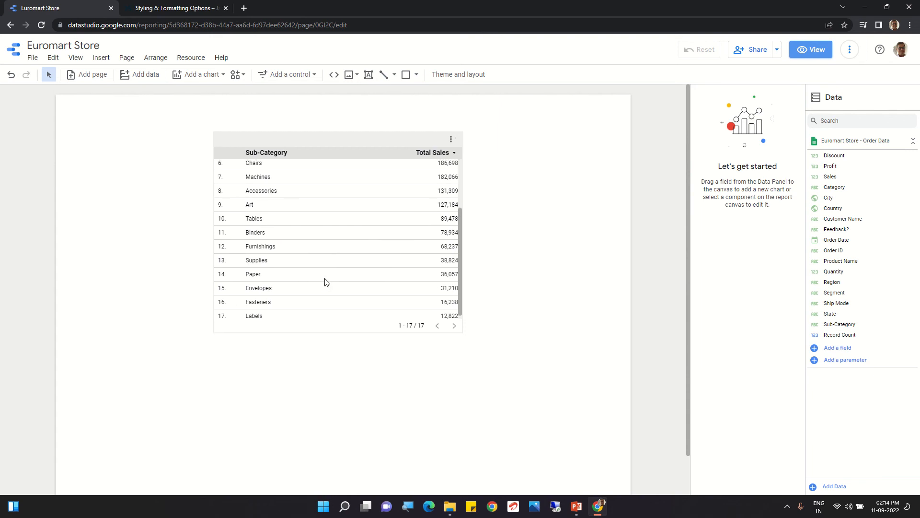
Step: Add Sales to the table as a second metric and set its aggregation to Average
left_click(319, 274)
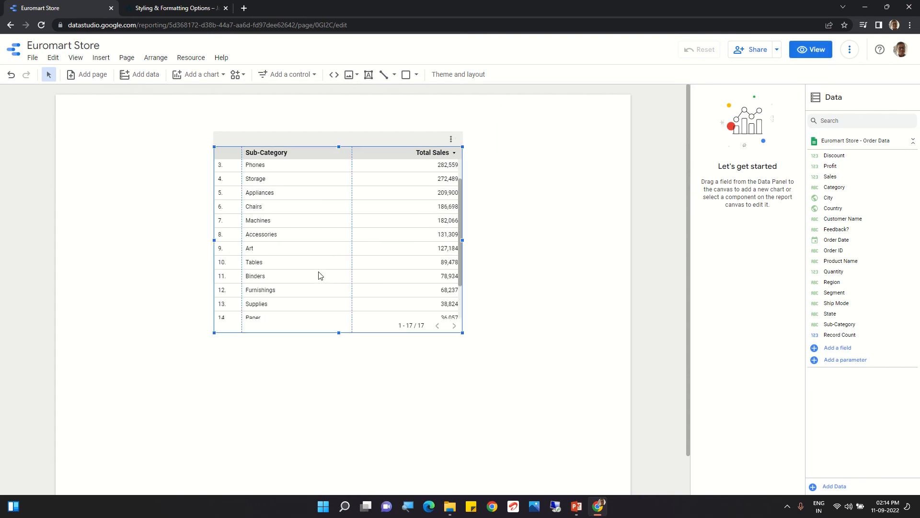
left_click(291, 246)
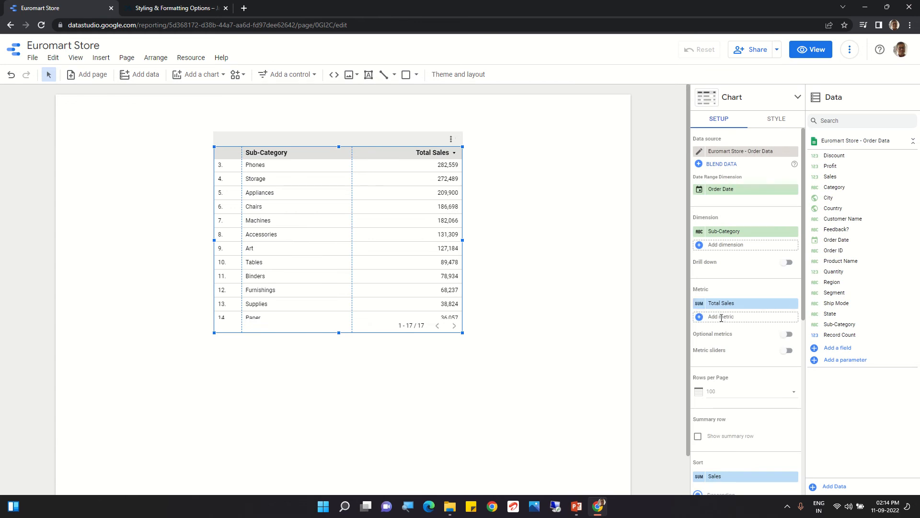
left_click(722, 318)
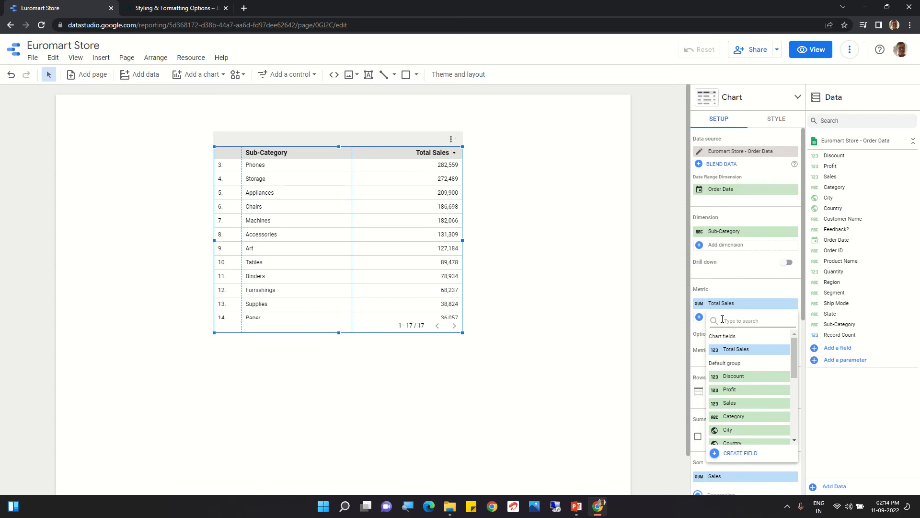
left_click(728, 403)
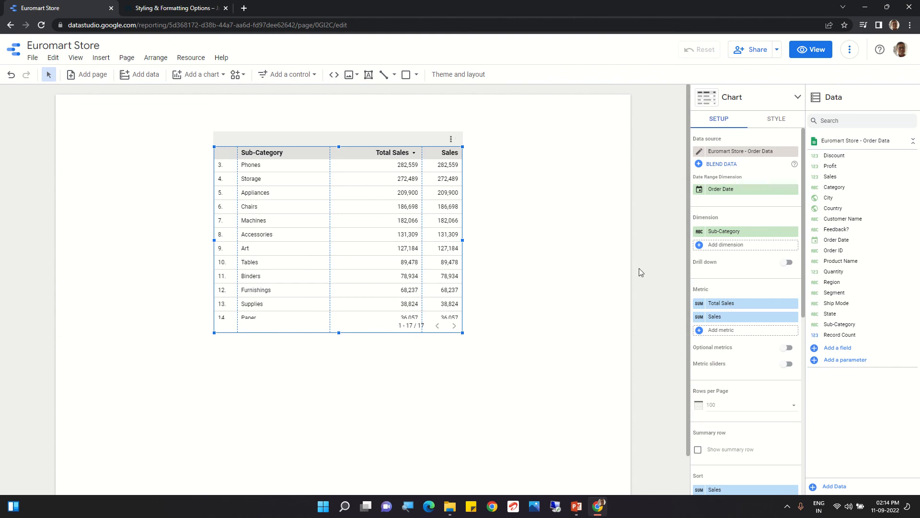
left_click(701, 317)
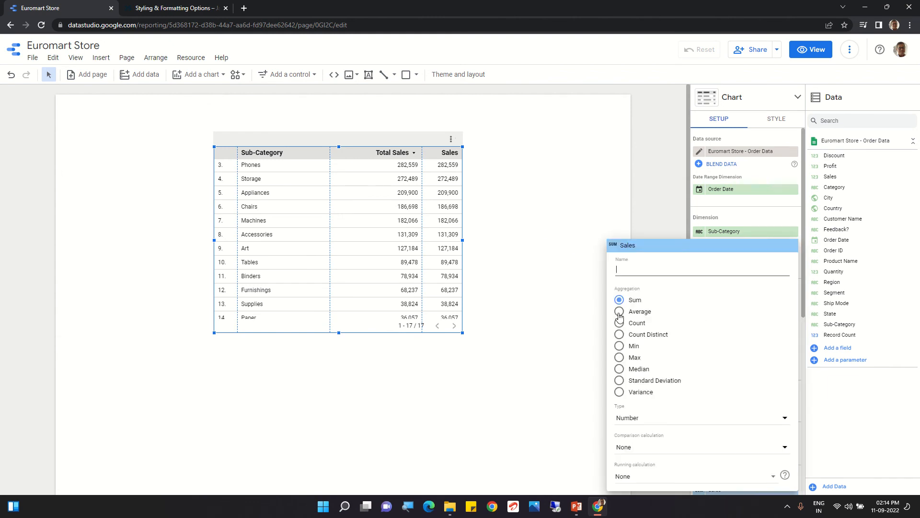
left_click(621, 313)
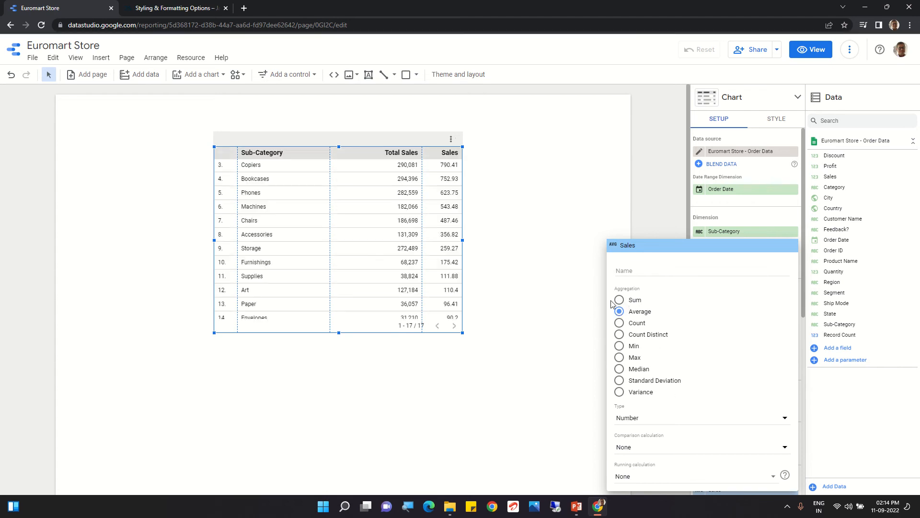
Step: Rename the averaged Sales metric as "Average sales" and widen its column in the table to fit the header
left_click(629, 264)
type("Aver")
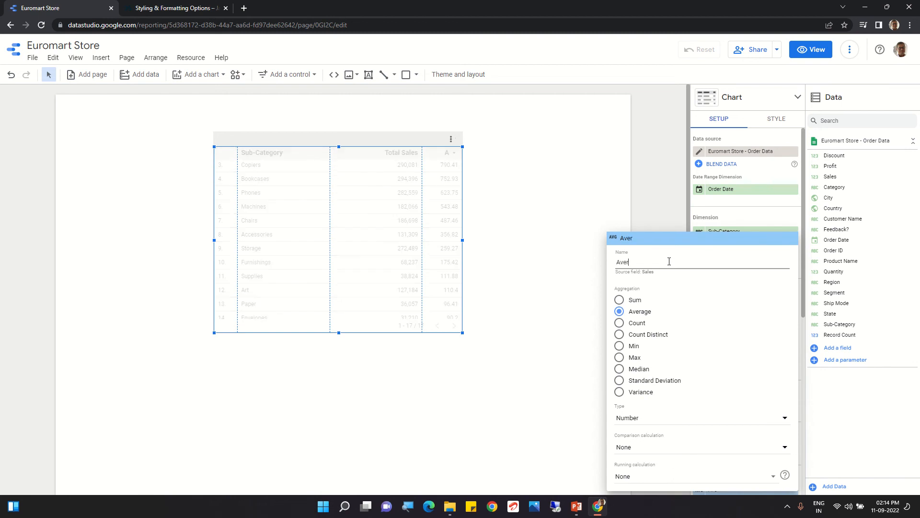
type("a")
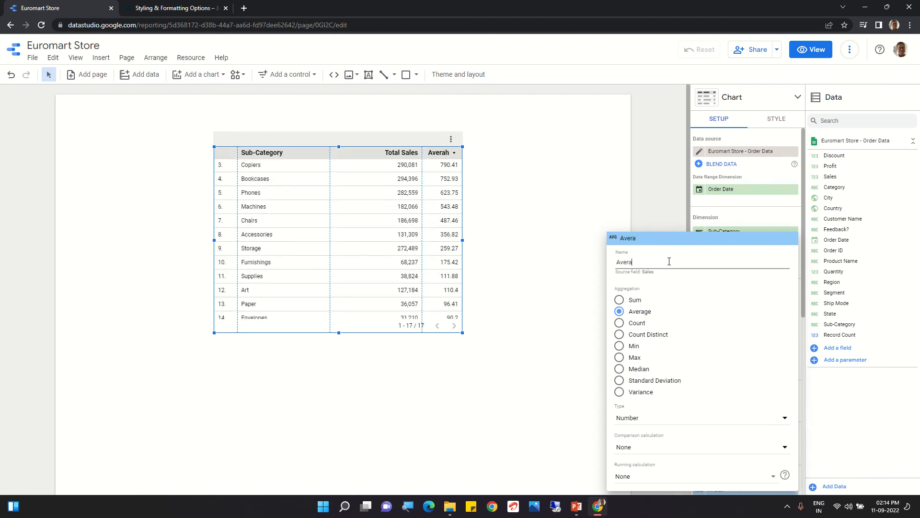
type("hge sales")
left_click(509, 287)
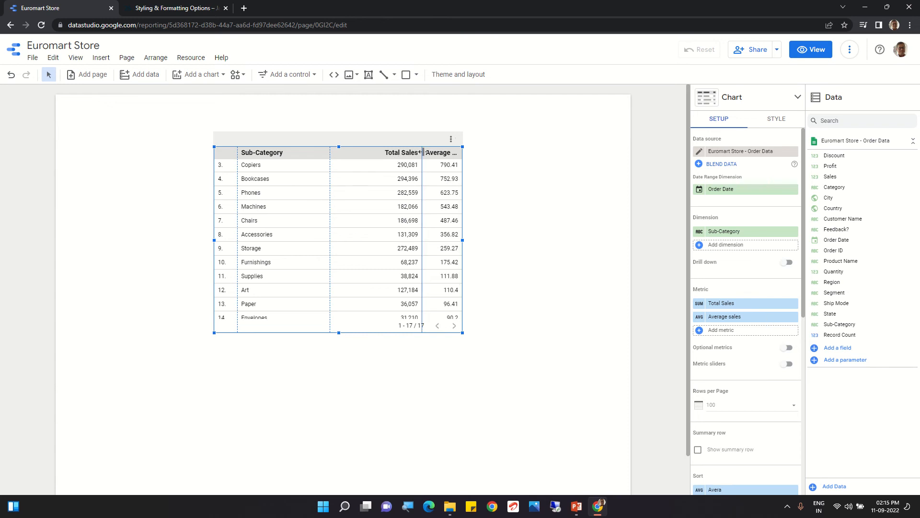
left_click_drag(423, 153, 379, 152)
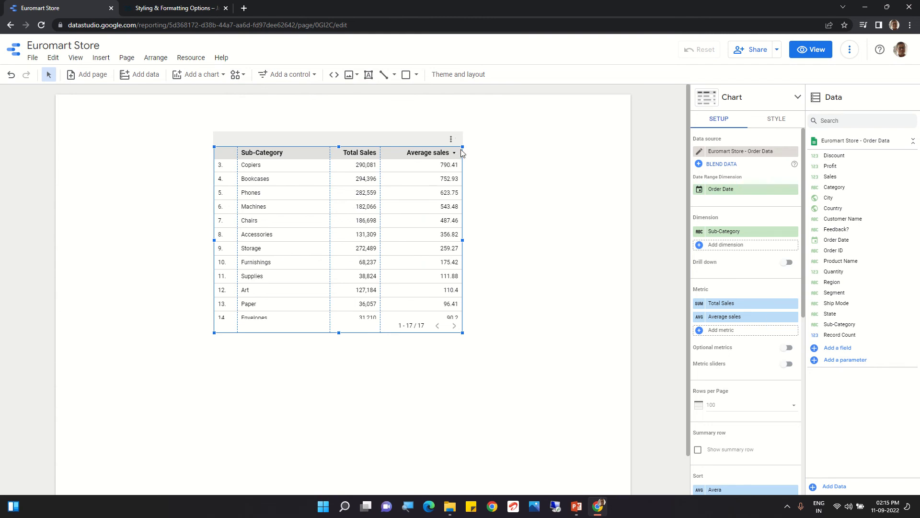
left_click(496, 190)
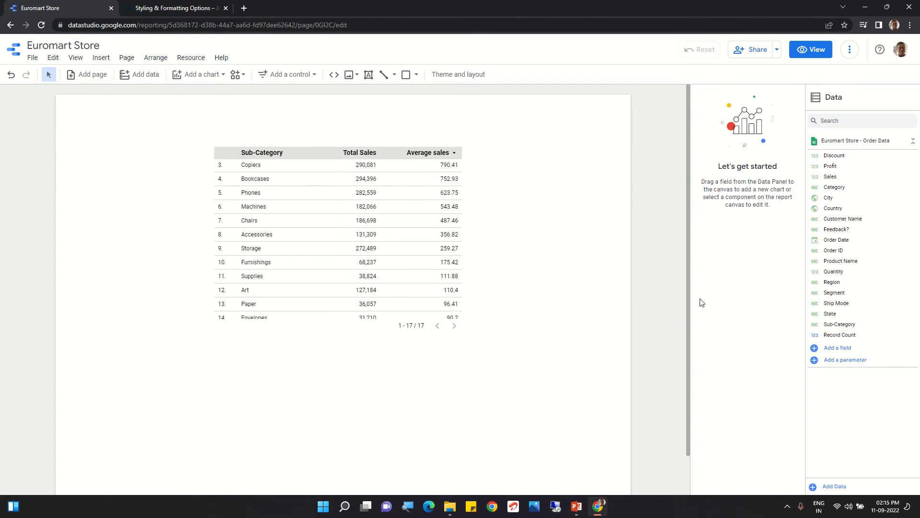
Step: Add the Profit field to the table as a third metric, below Average sales
left_click(336, 234)
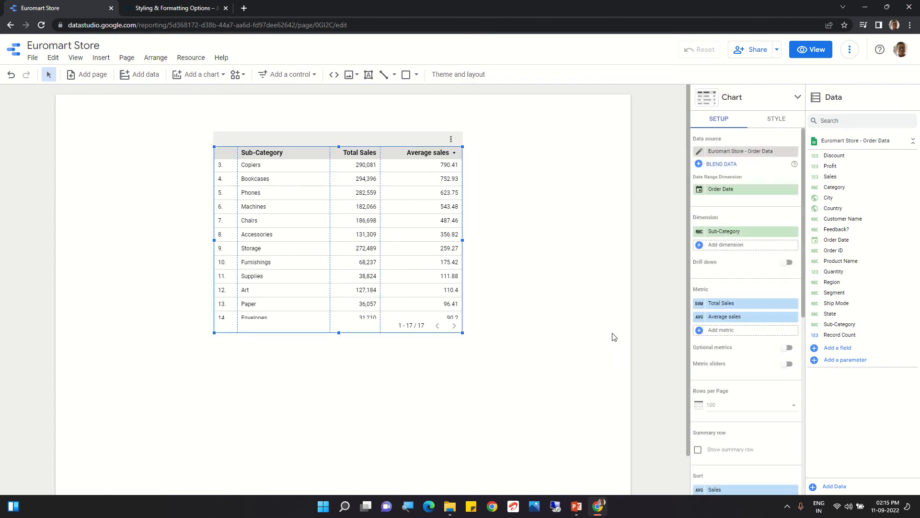
left_click(728, 334)
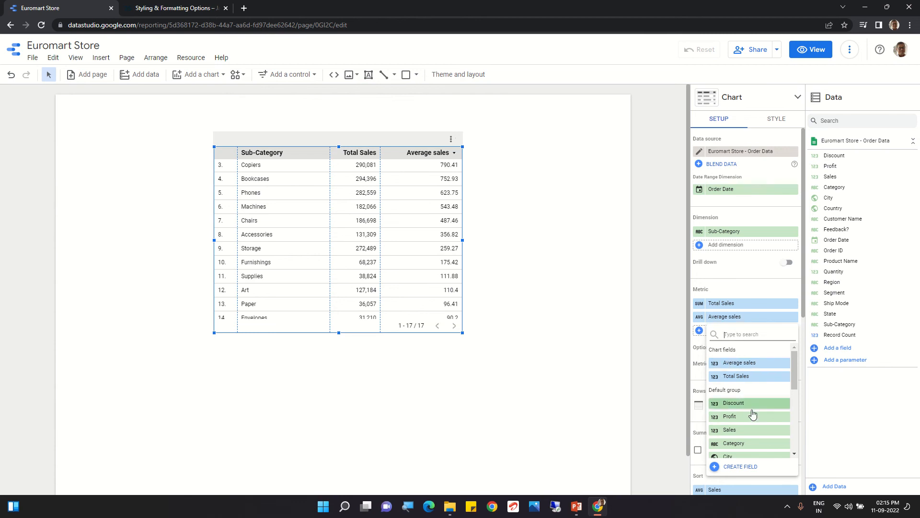
left_click(573, 292)
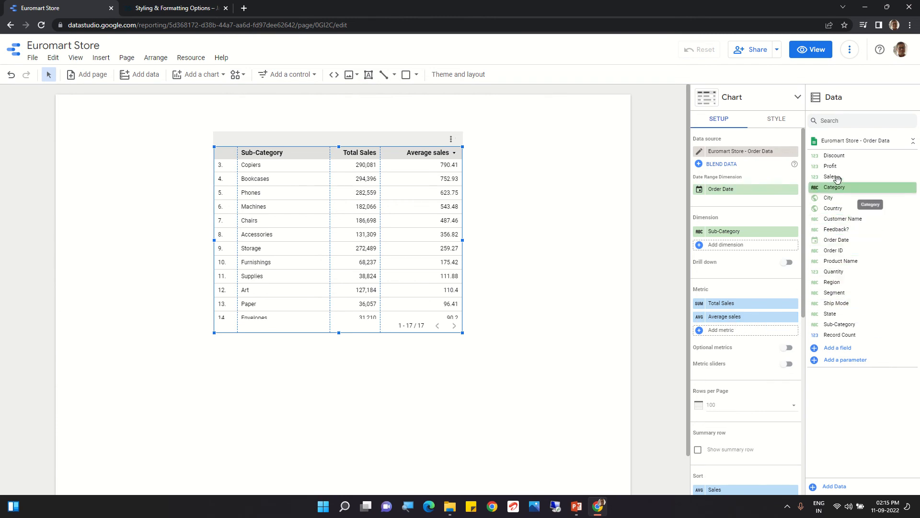
left_click_drag(836, 165, 745, 335)
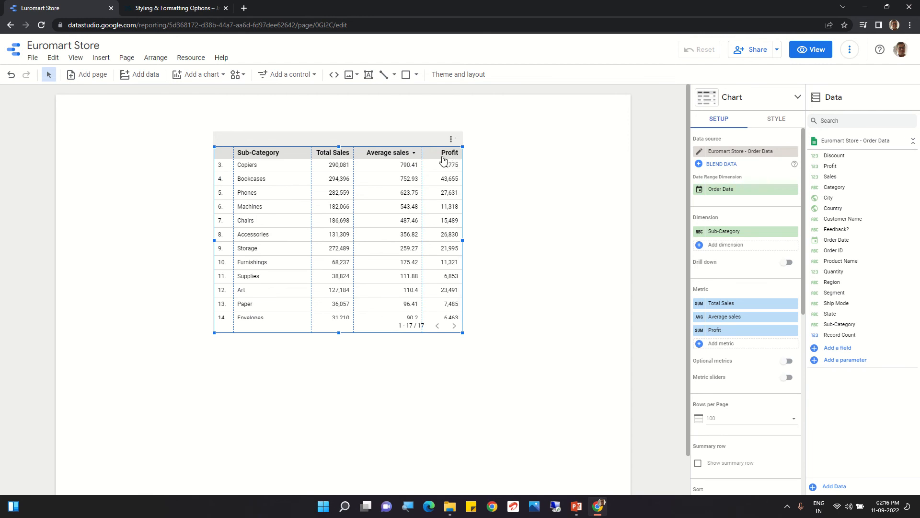
Step: Rename the table's Profit metric as "Total Profit"
left_click(700, 331)
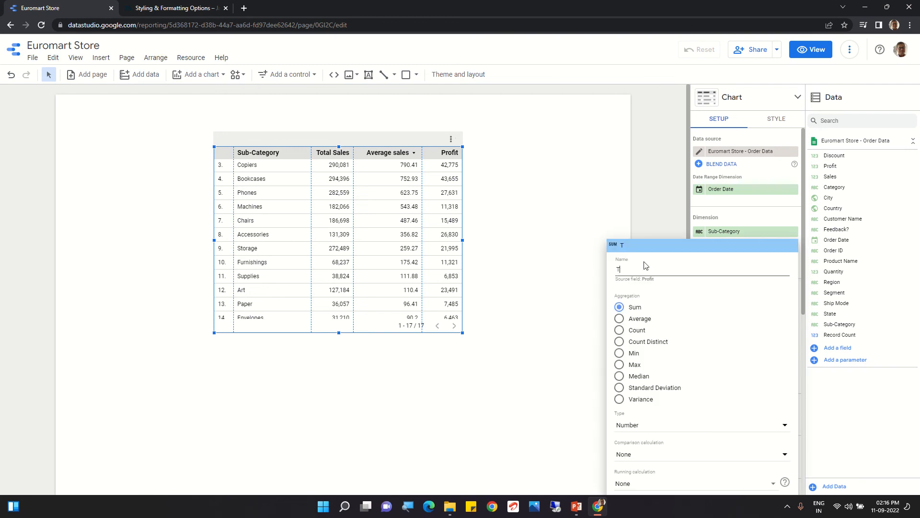
type("Total ")
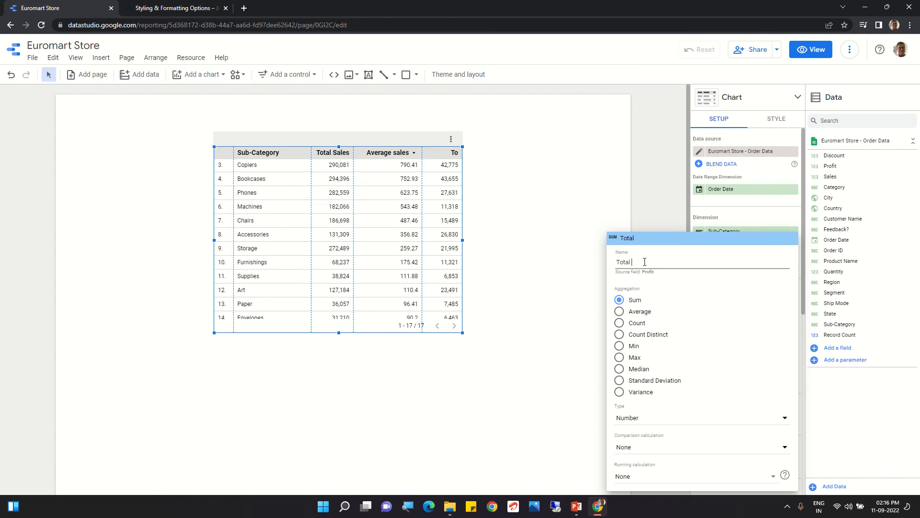
type("Profit")
left_click(561, 312)
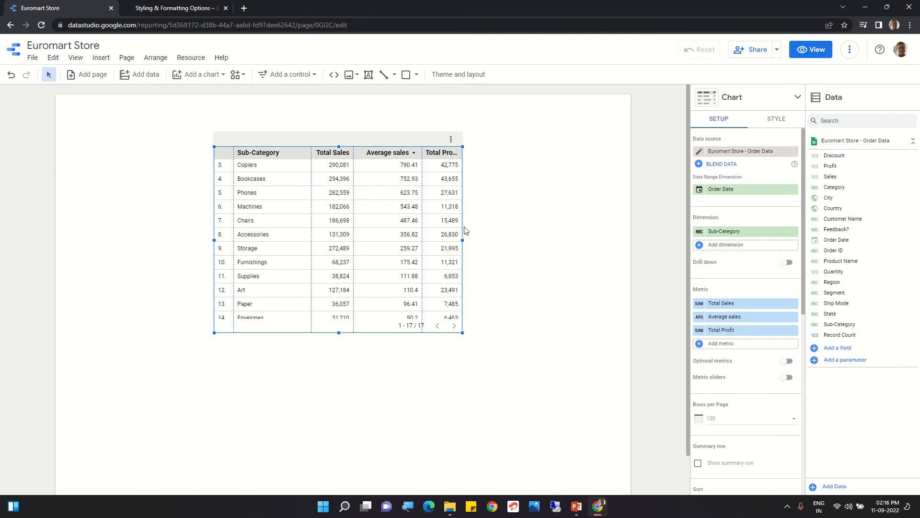
Step: Widen the table to fit the Total Profit header and narrow the Sub-Category column
left_click_drag(463, 238, 531, 231)
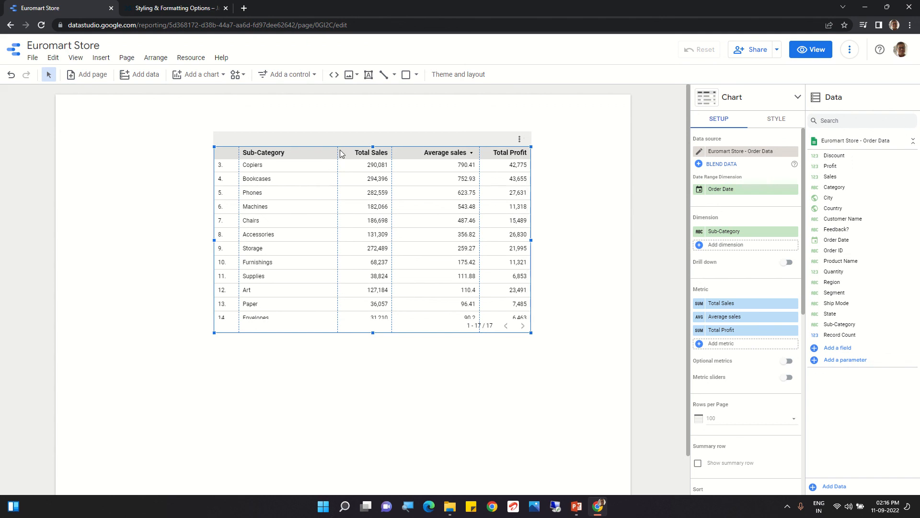
left_click_drag(338, 152, 299, 153)
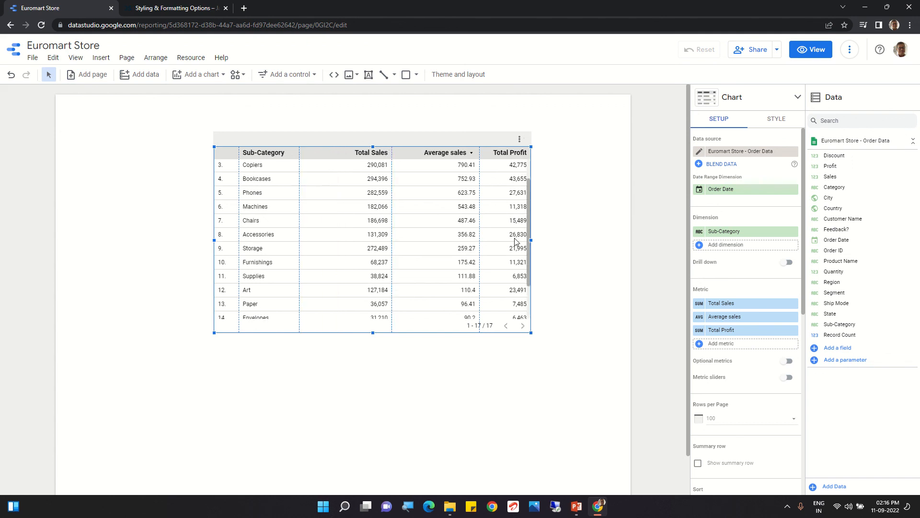
Step: Add Profit to the table again as a fourth metric and set its aggregation to Average
left_click(722, 345)
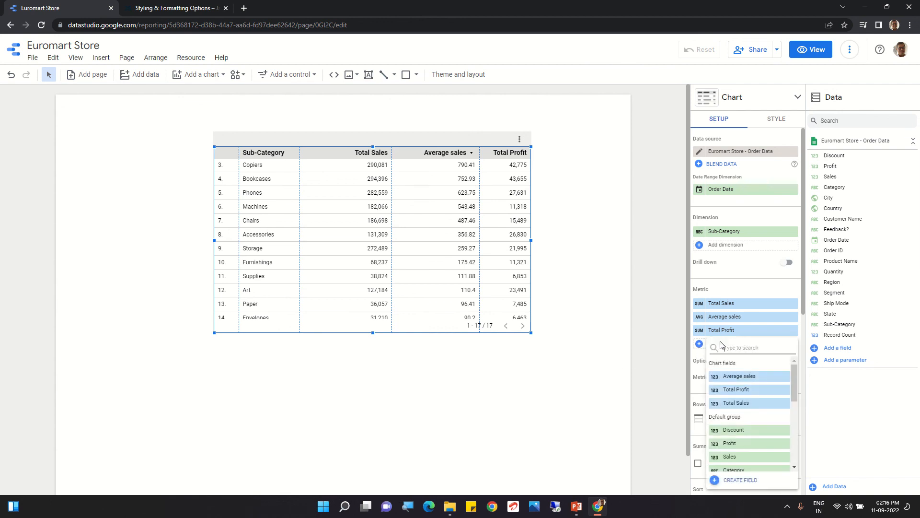
left_click(739, 444)
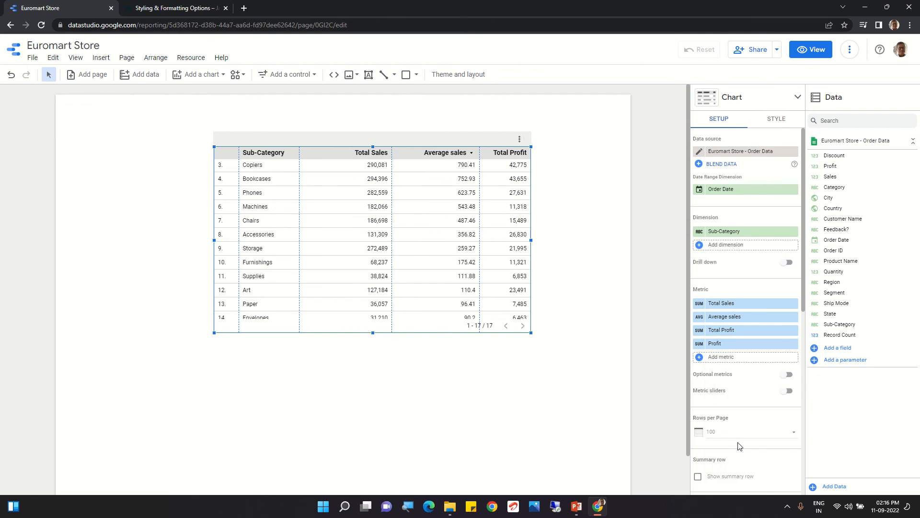
left_click(700, 345)
left_click(619, 312)
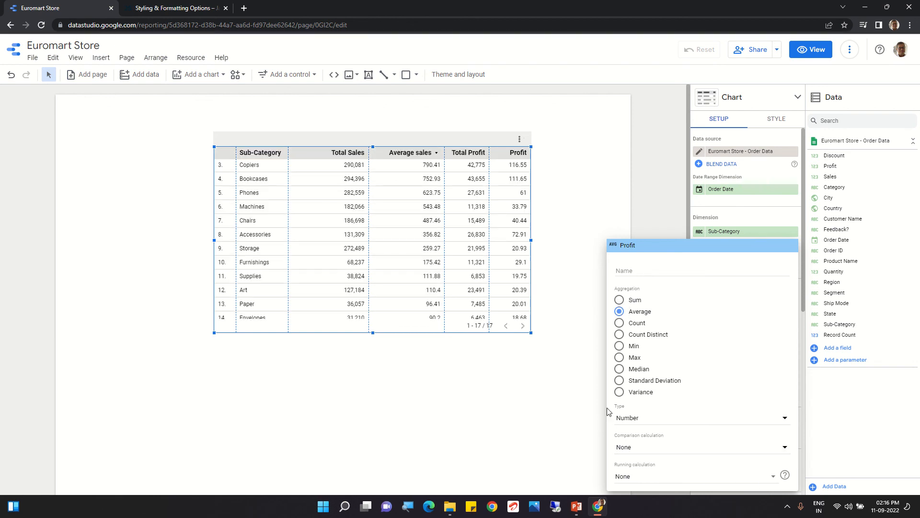
left_click(530, 420)
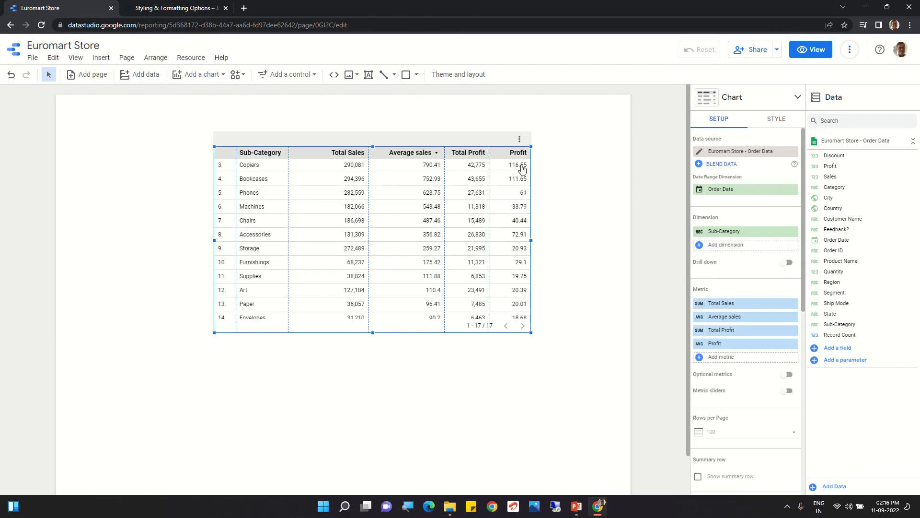
Step: Rename the averaged Profit metric as "Avearge Profit" and deselect the table
left_click(699, 345)
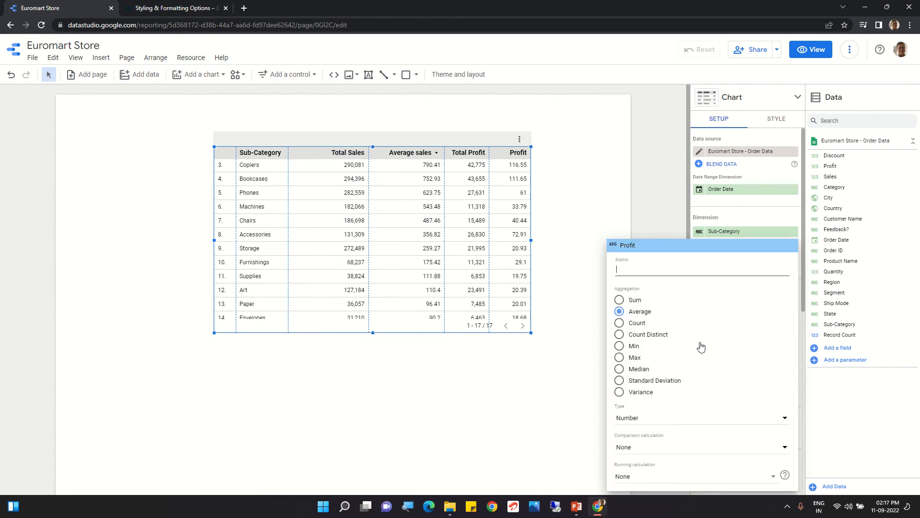
left_click(643, 262)
type("Av")
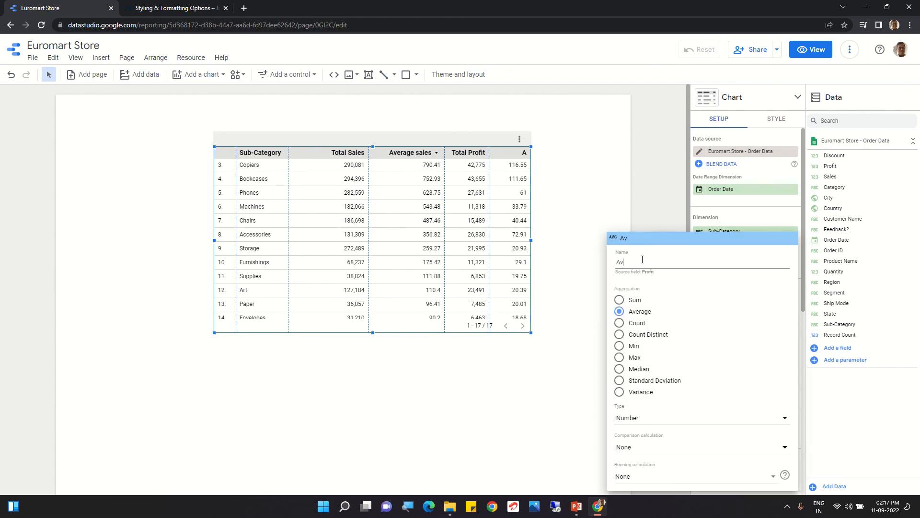
type("earge Profit")
left_click(503, 404)
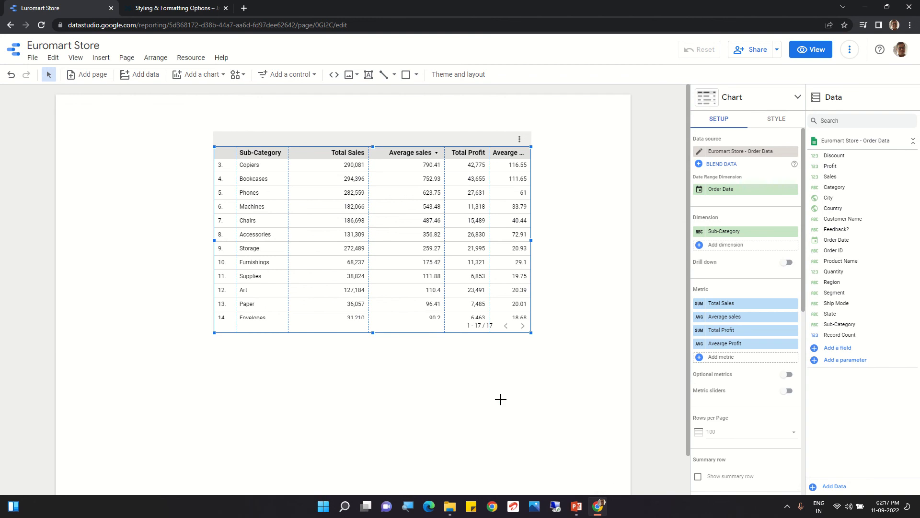
left_click(502, 404)
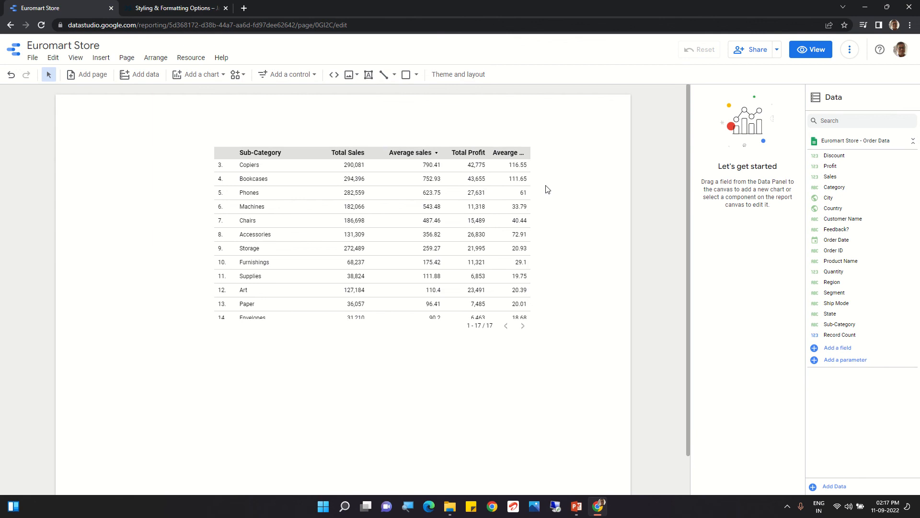
Step: Reselect the table and review the name and aggregation settings of its averaged Profit metric
left_click(488, 180)
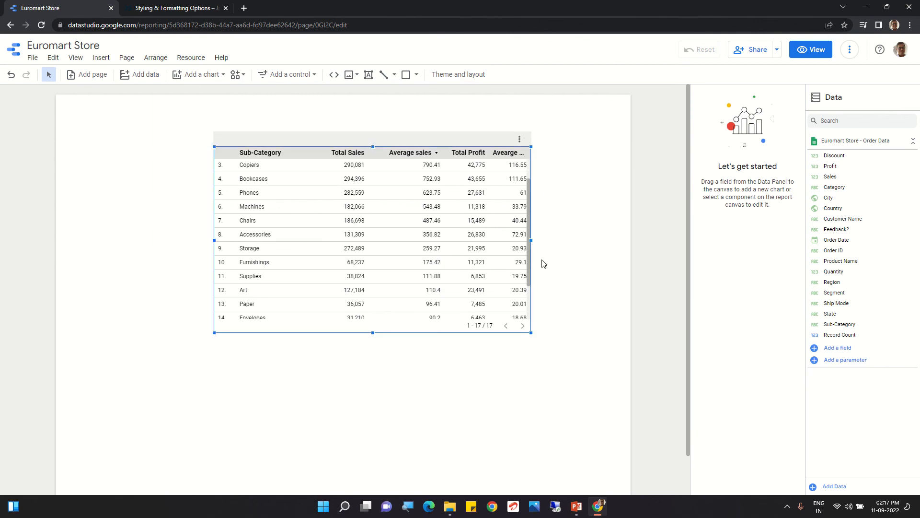
left_click(462, 235)
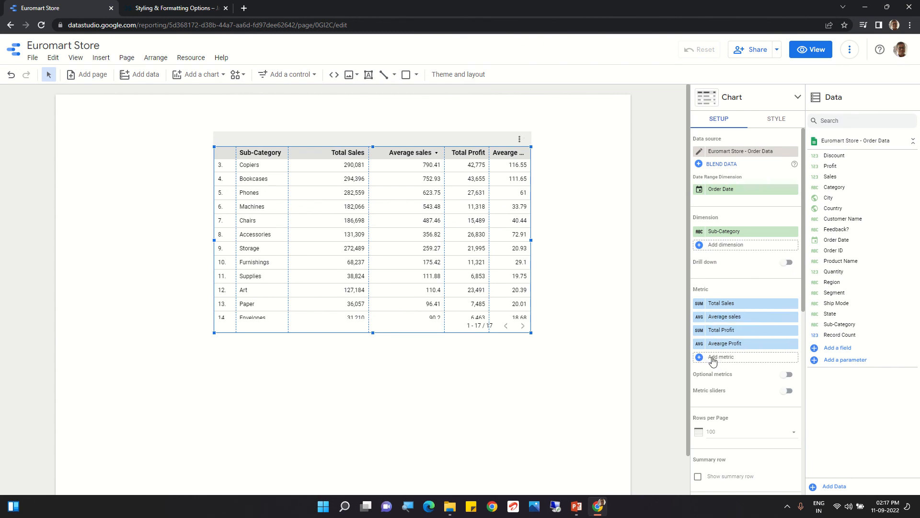
left_click(698, 344)
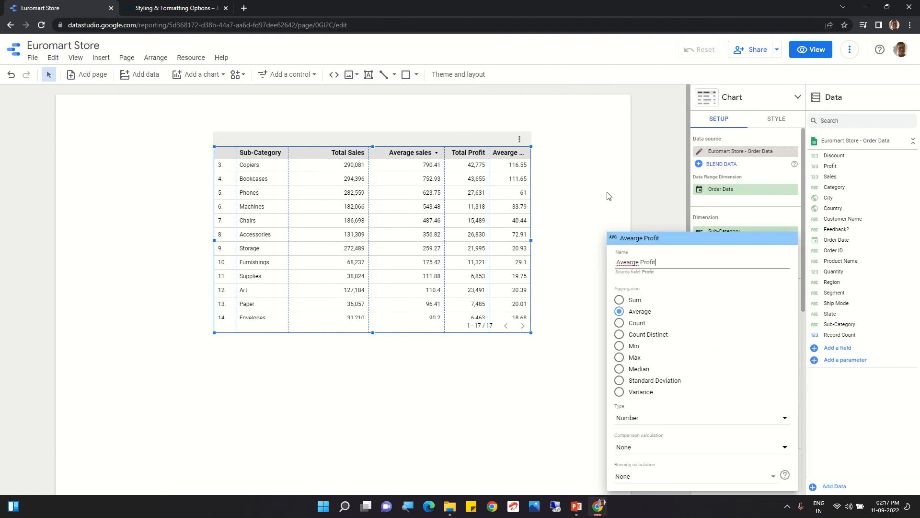
key("Escape")
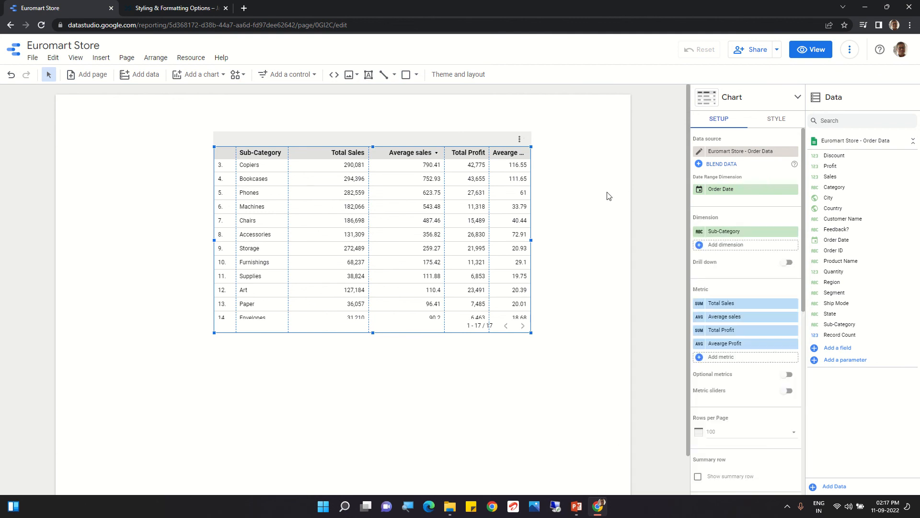
Step: Add Sales to the table as a fifth metric and set its aggregation to Min
left_click(719, 358)
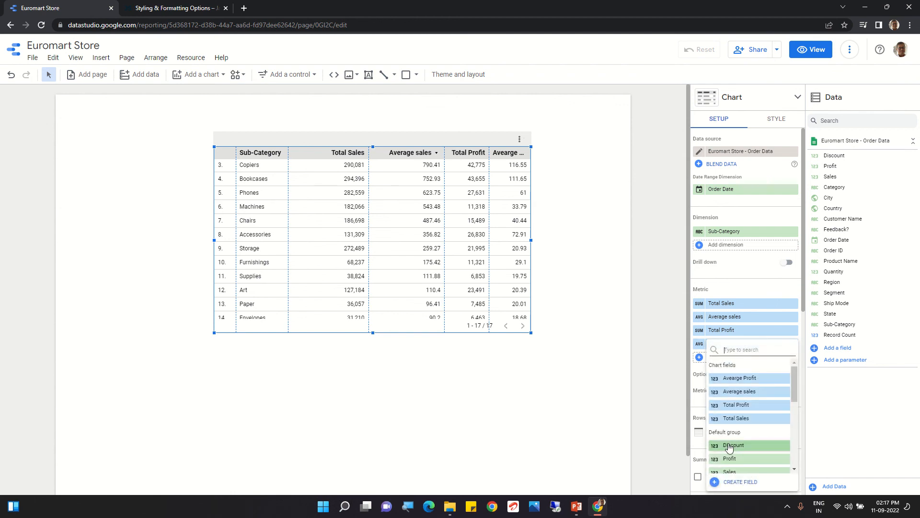
left_click(730, 471)
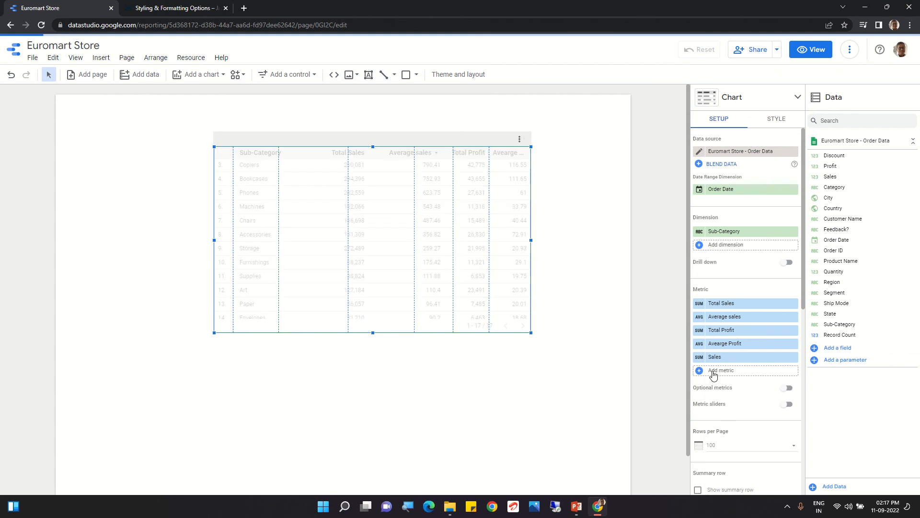
left_click(699, 359)
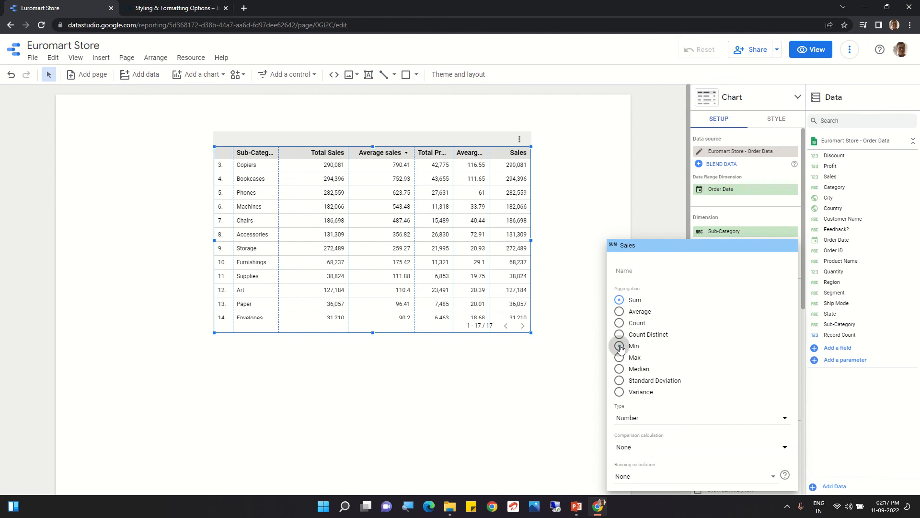
left_click(620, 347)
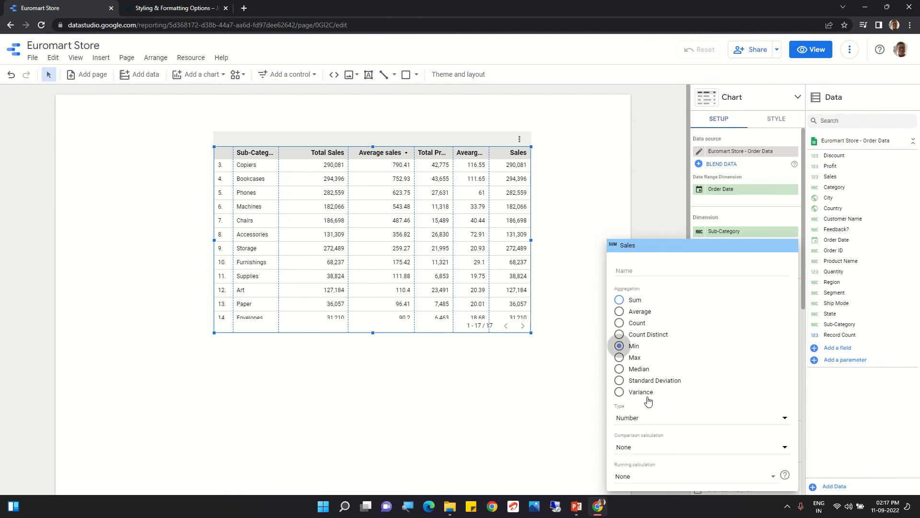
left_click(550, 420)
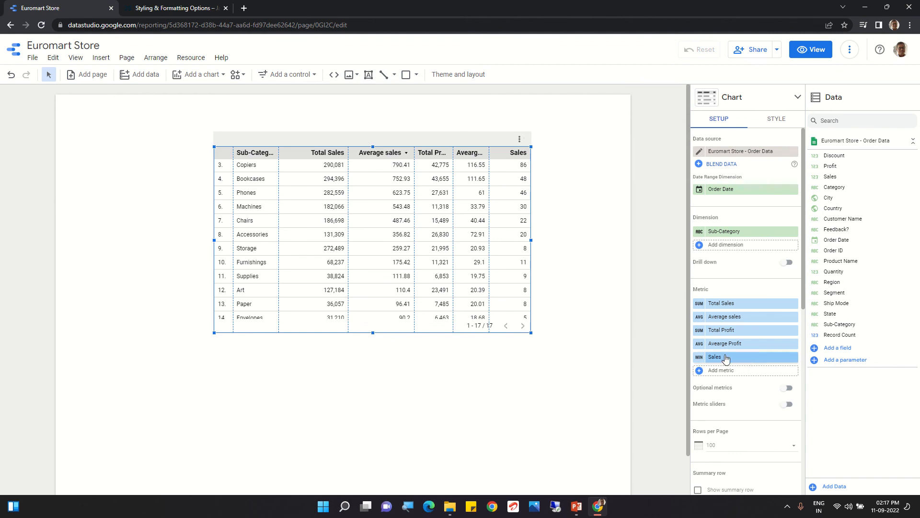
Step: Rename the minimum-aggregated Sales metric as "Min Sales"
left_click(699, 358)
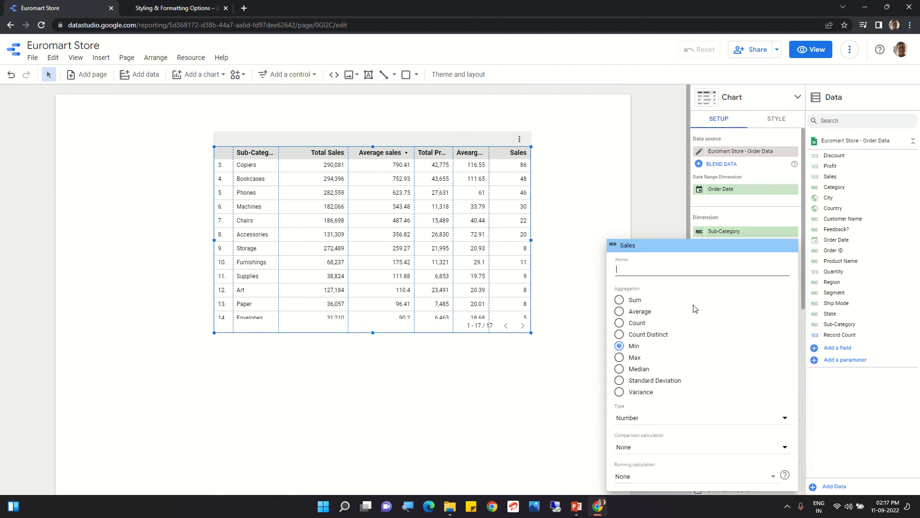
left_click(646, 276)
type("M")
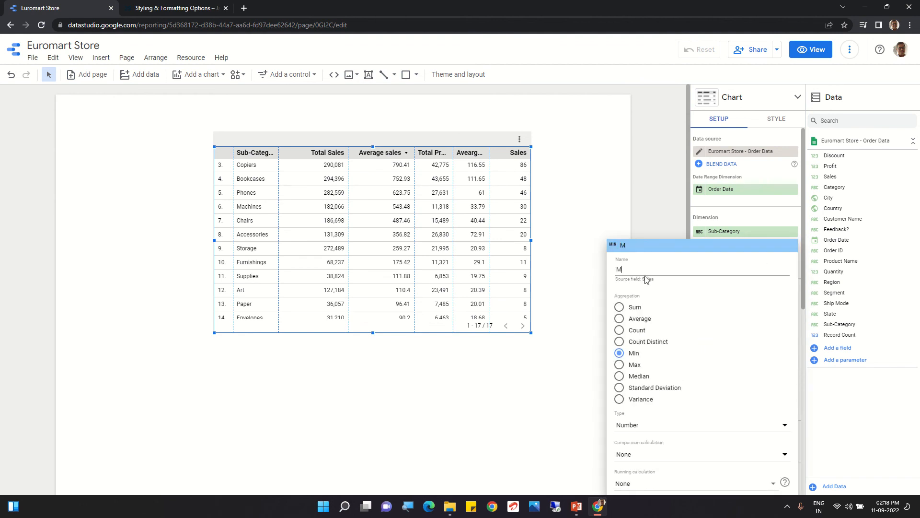
type("in Sa")
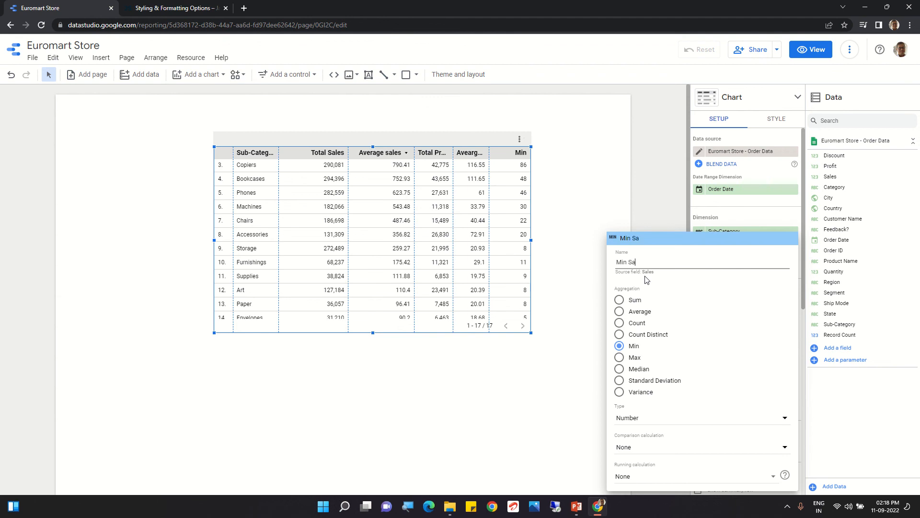
type("les")
left_click(548, 224)
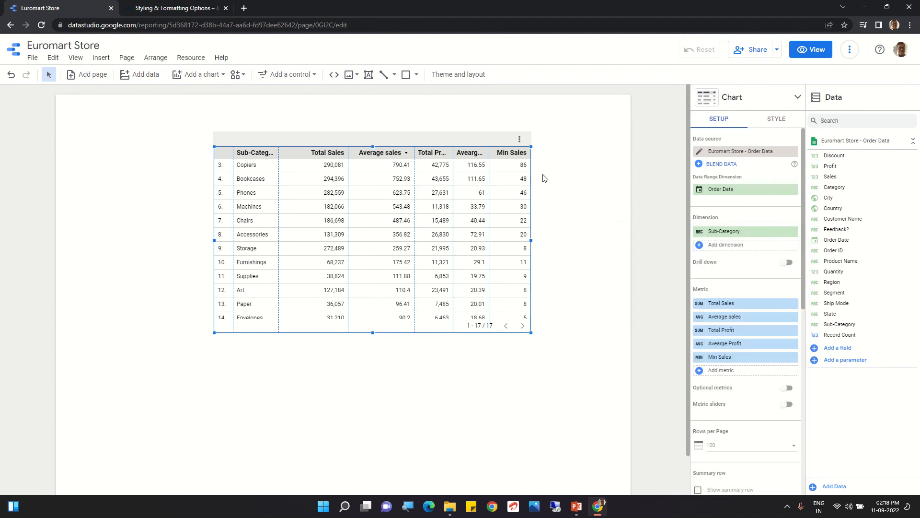
Step: Add Sales to the table again as a sixth metric
left_click(715, 374)
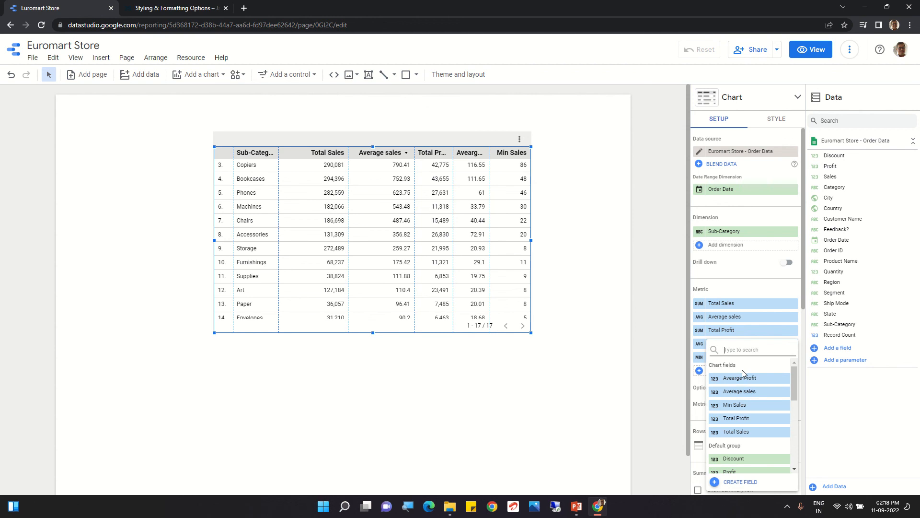
type("sales")
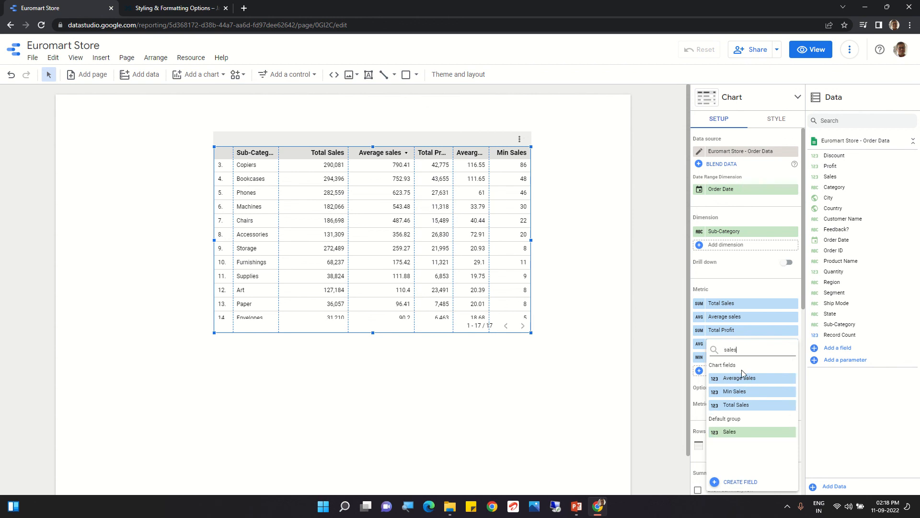
left_click(741, 432)
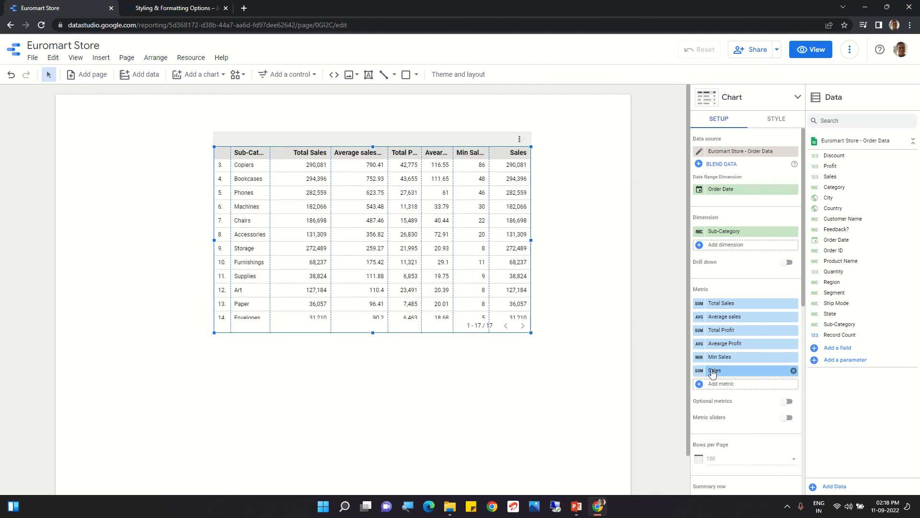
Step: Rename the newly added sixth metric as "Max Sales" and set its aggregation to Max
left_click(713, 372)
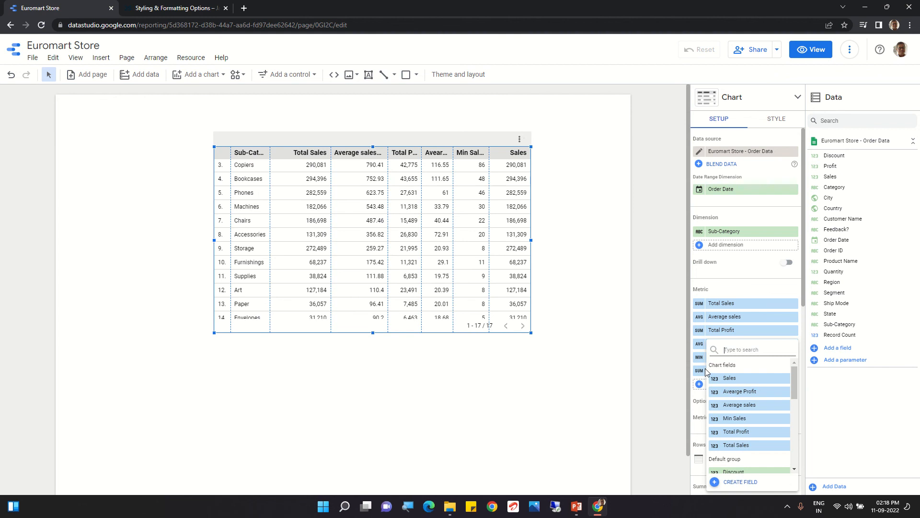
left_click(698, 372)
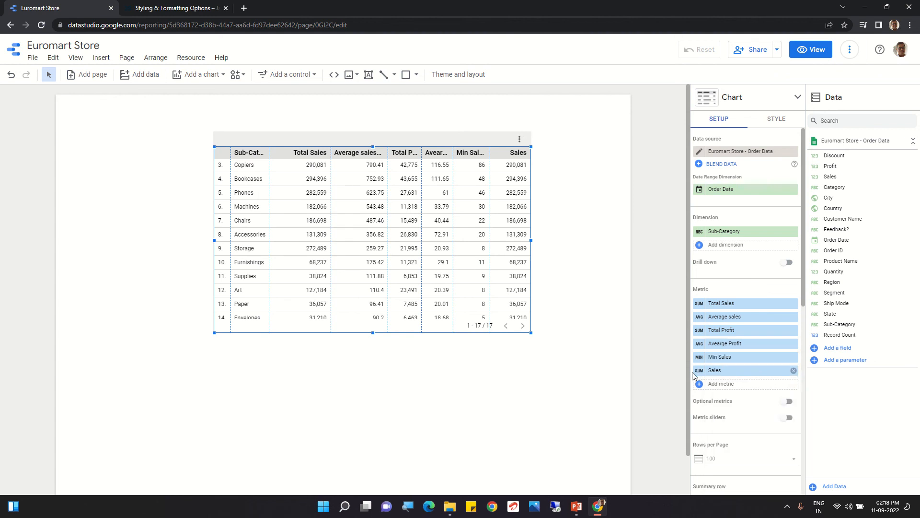
left_click(697, 372)
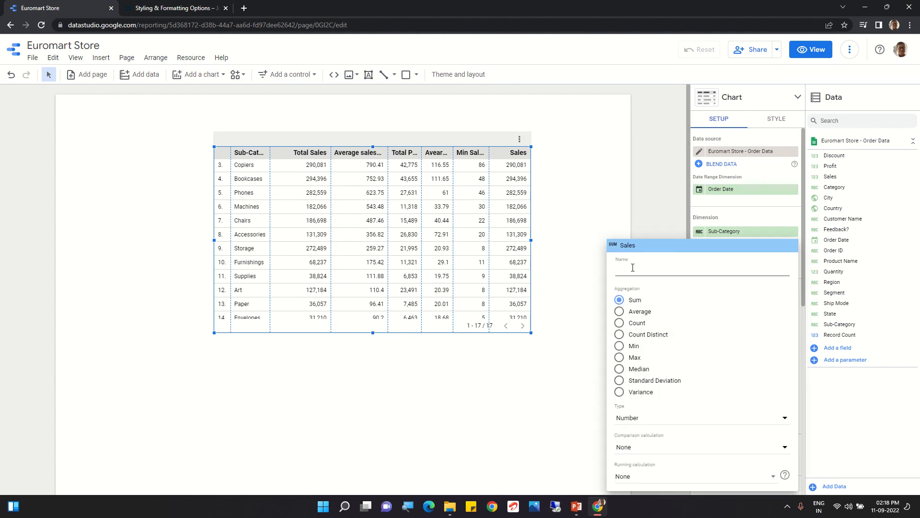
type("Max")
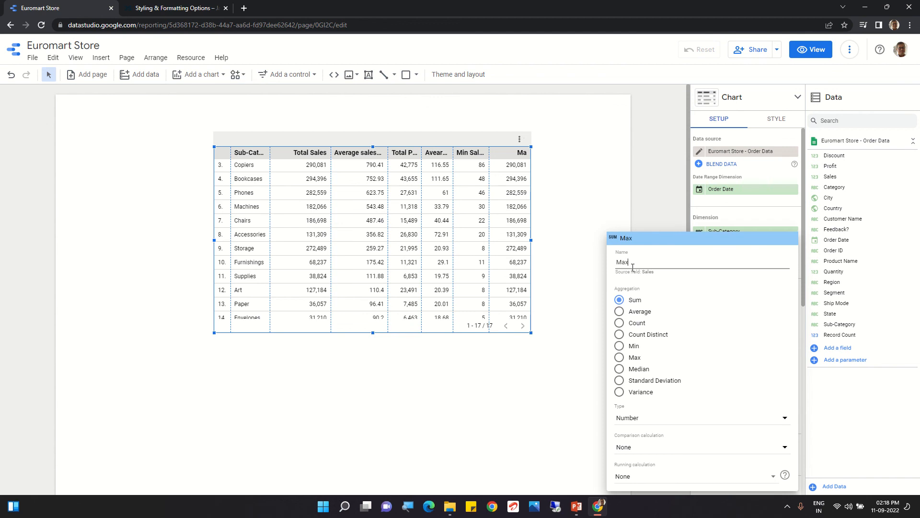
type("as")
key("BackSpace")
key("BackSpace")
key("BackSpace")
key("BackSpace")
type("Sales")
left_click(620, 358)
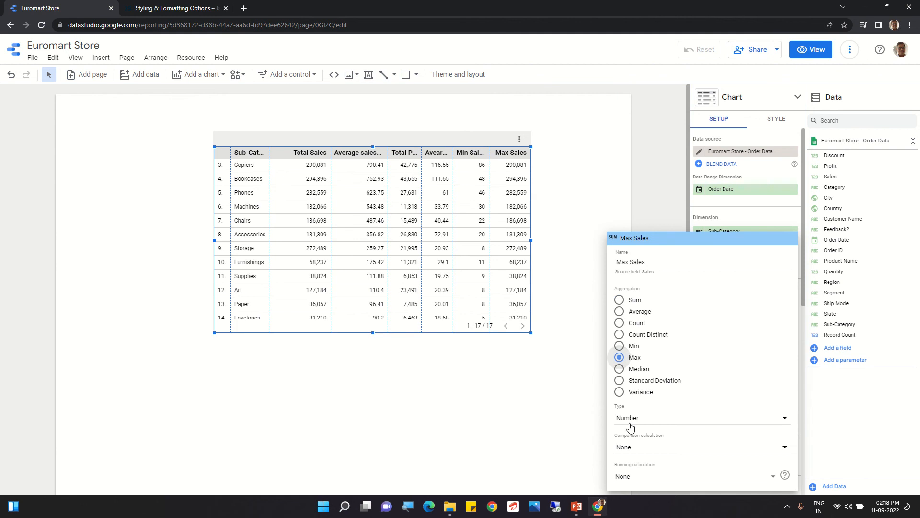
left_click(576, 436)
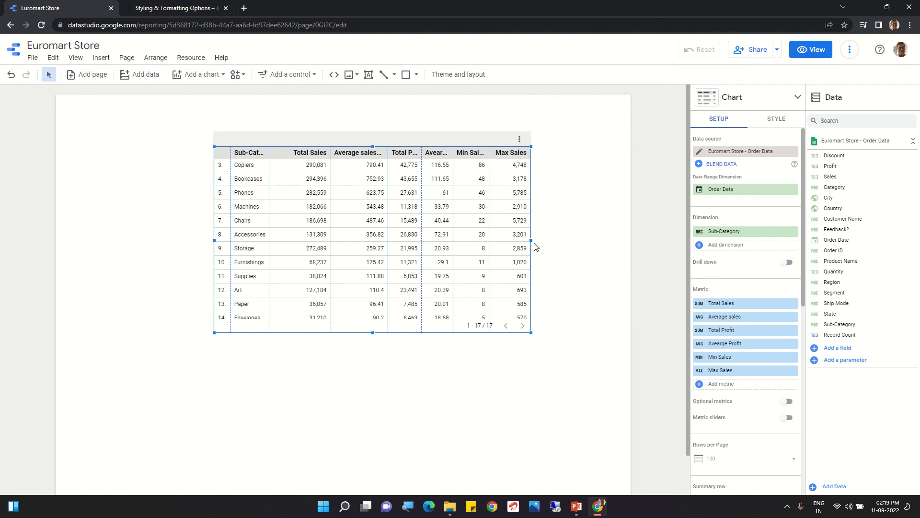
Step: Widen the table on both sides to nearly the page width and move it slightly up the page
left_click_drag(531, 240, 598, 249)
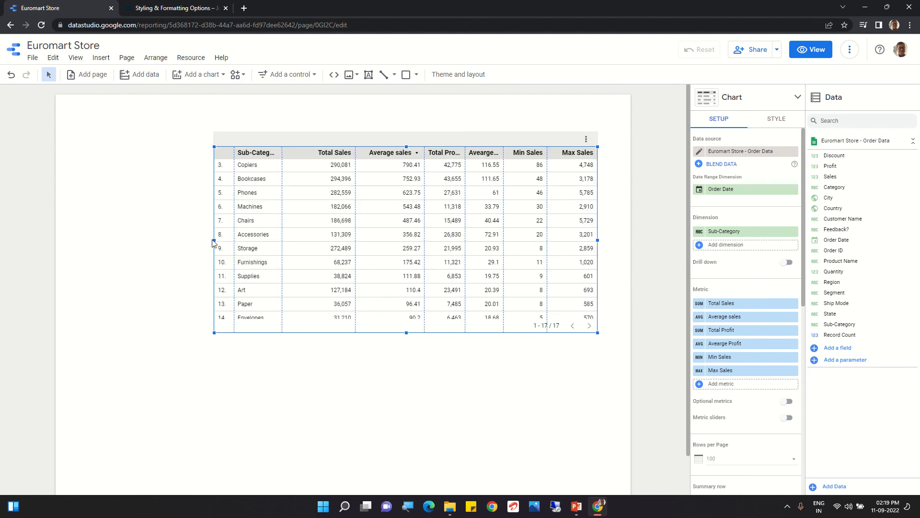
left_click_drag(213, 240, 110, 238)
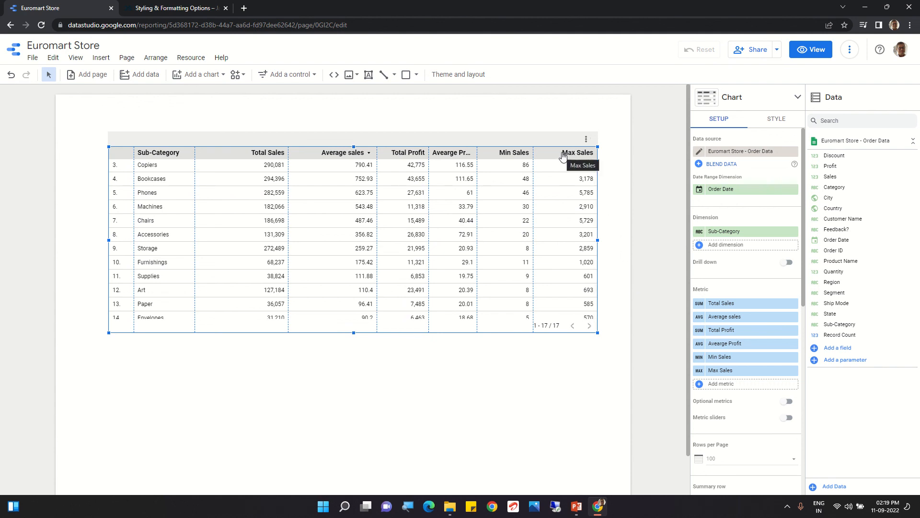
mouse_move(565, 157)
left_mouse_down()
mouse_move(439, 181)
mouse_move(560, 156)
mouse_move(571, 150)
mouse_move(562, 141)
left_mouse_up()
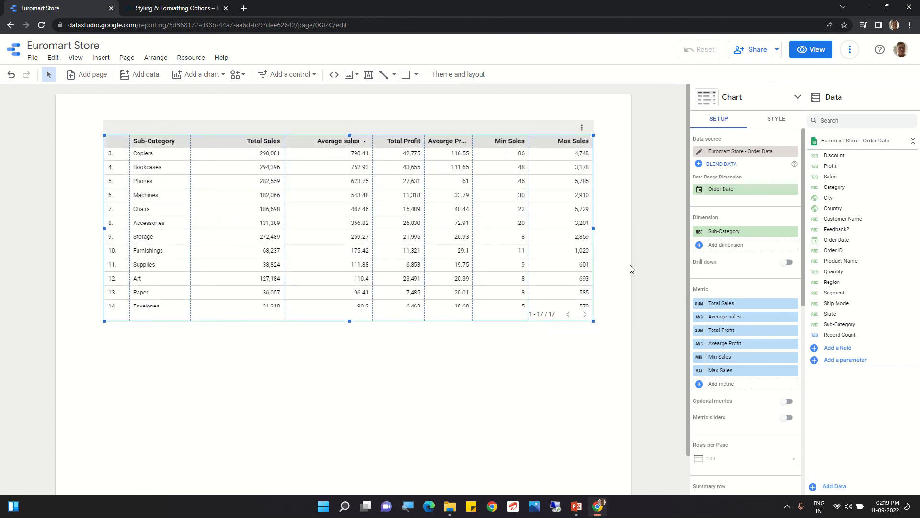
left_click(715, 384)
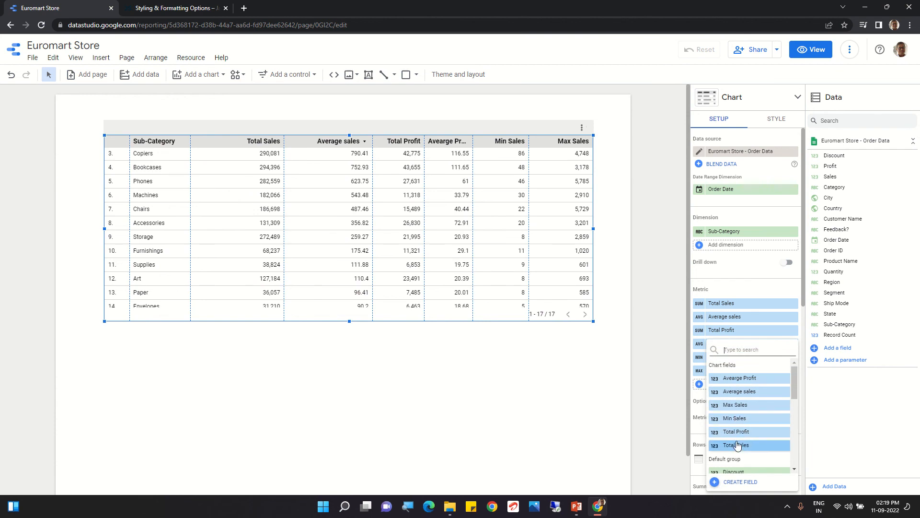
scroll(737, 445, "down", 1)
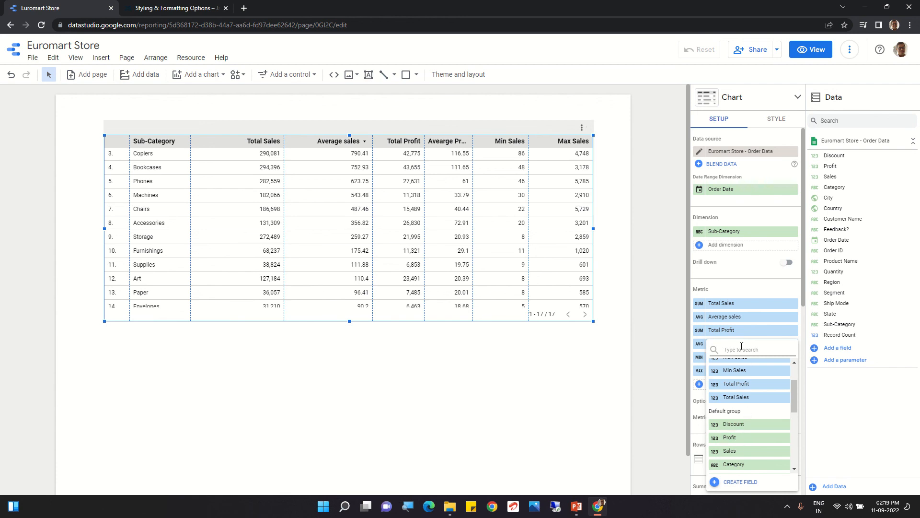
type("sales")
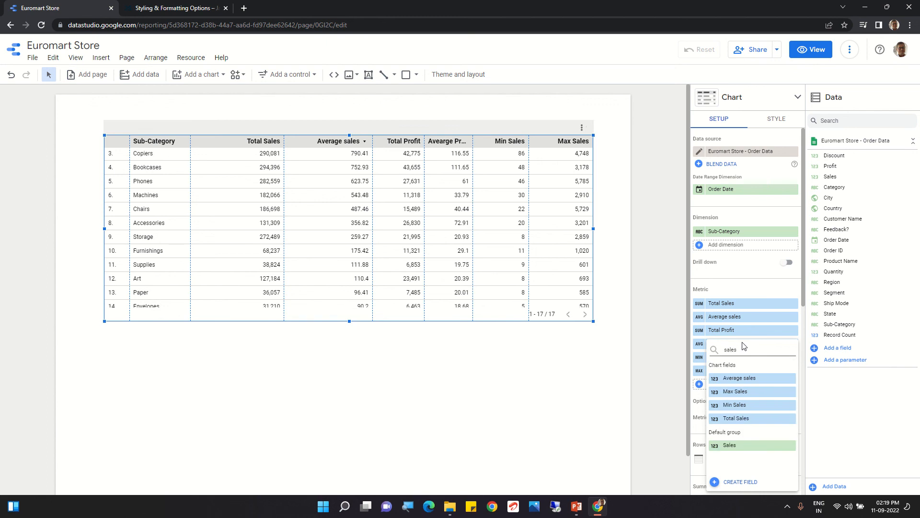
left_click(743, 420)
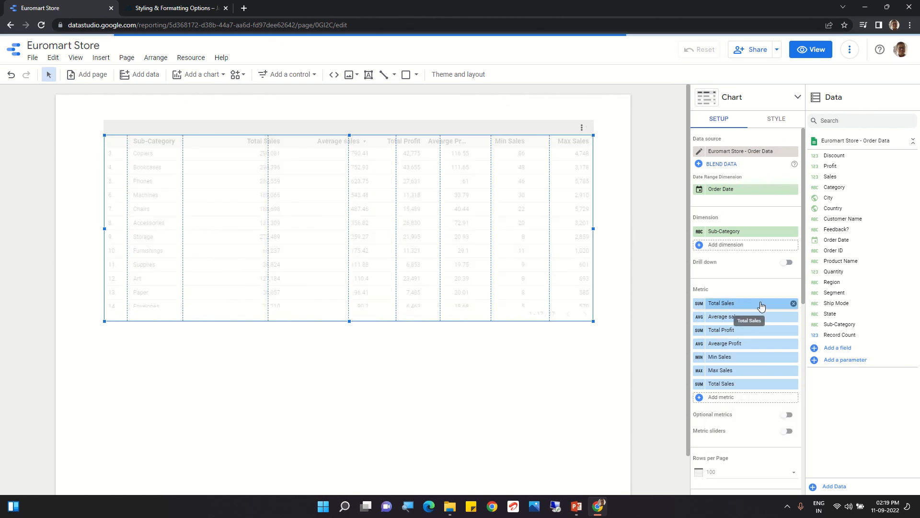
left_click(794, 385)
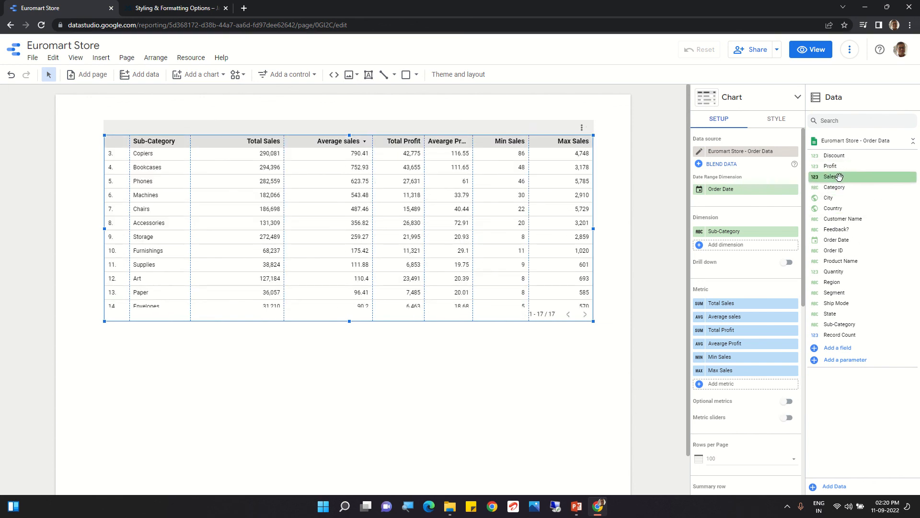
Step: Add the Sales field to the table as a seventh metric and set its aggregation to Standard Deviation
left_click_drag(839, 177, 744, 386)
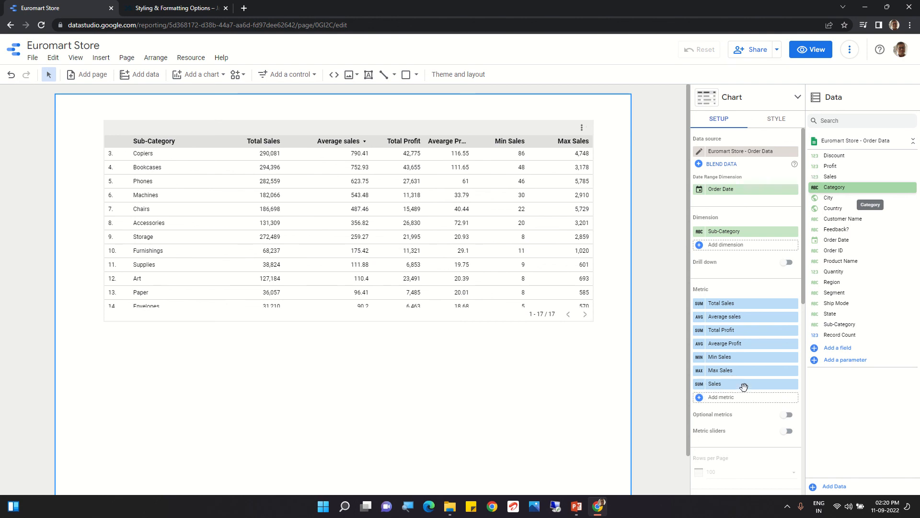
left_click(699, 386)
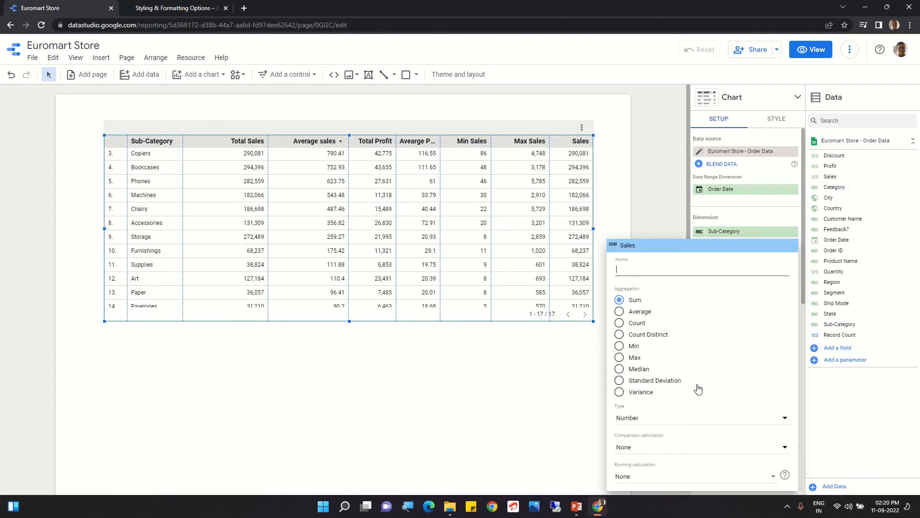
left_click(619, 382)
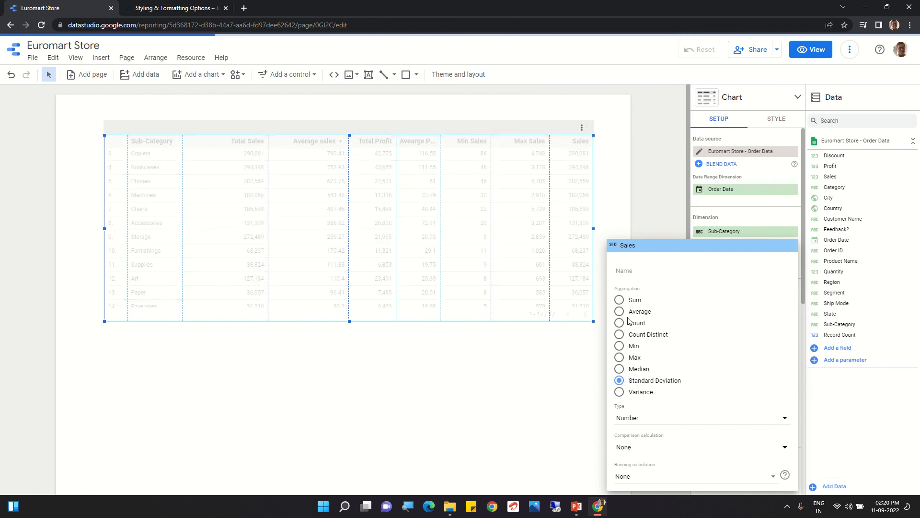
left_click(501, 422)
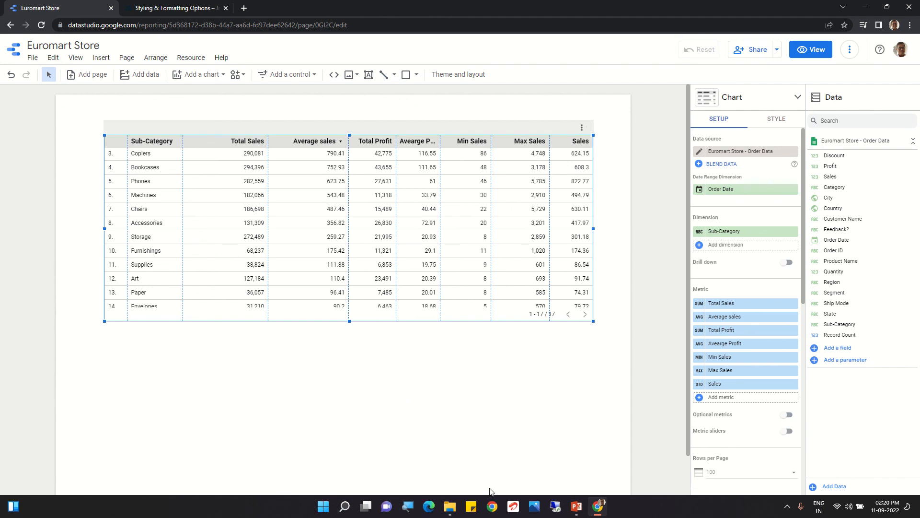
Step: Switch to PowerPoint and view the "All about Aggregation" title slide
left_click(577, 506)
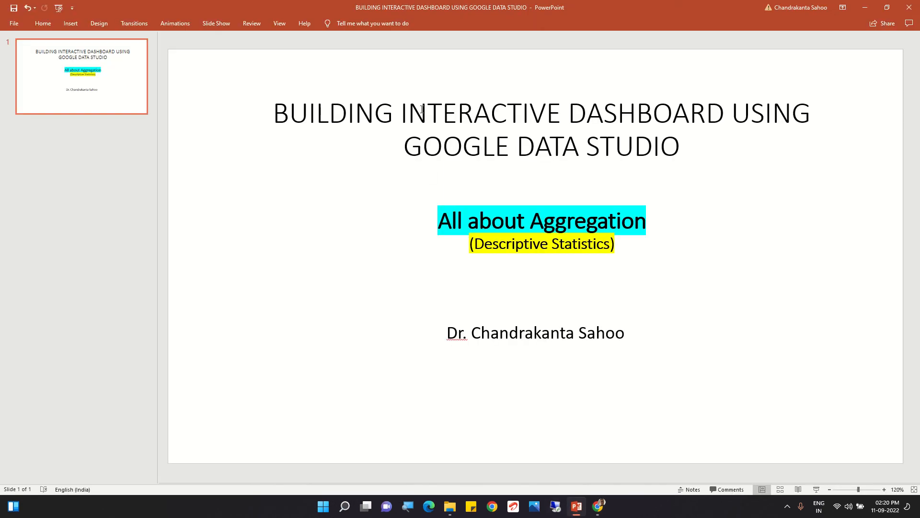